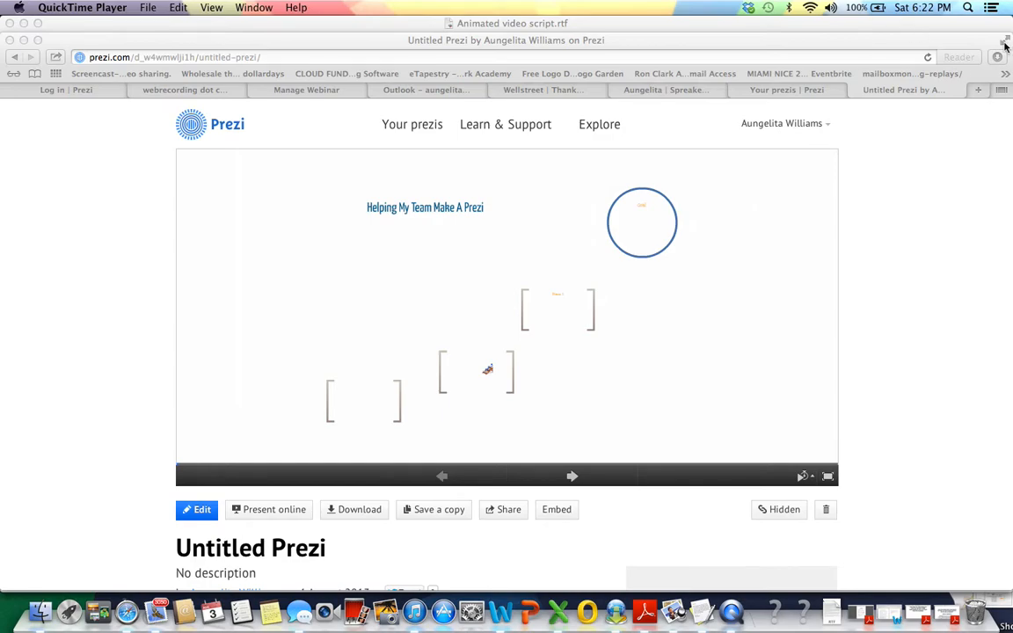
# - Make the browser full screen, go to the page listing your prezis, and log out of the current account
pyautogui.click(842, 39)
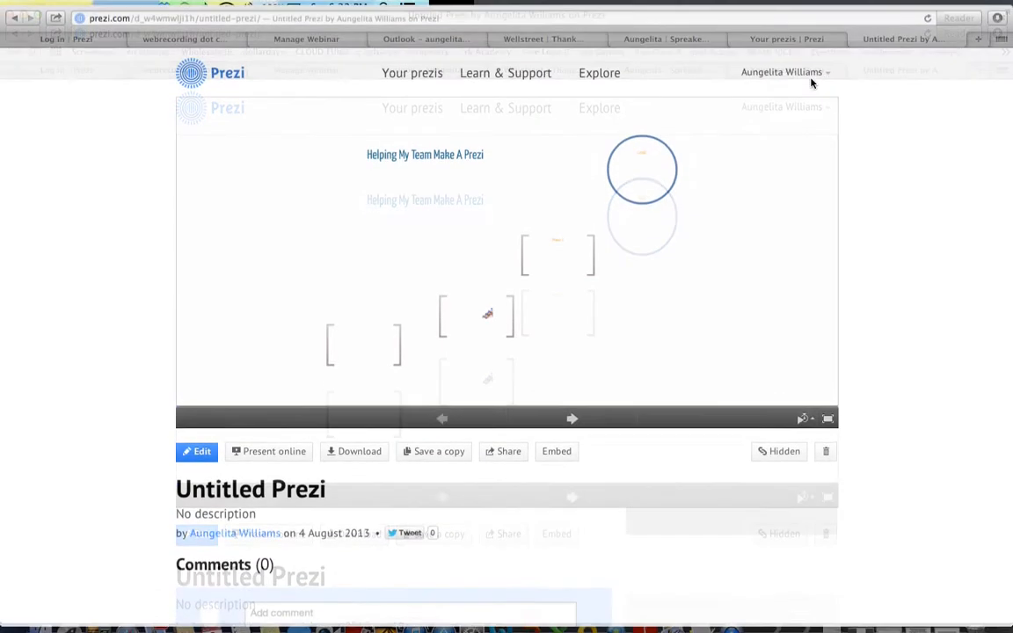
pyautogui.click(796, 39)
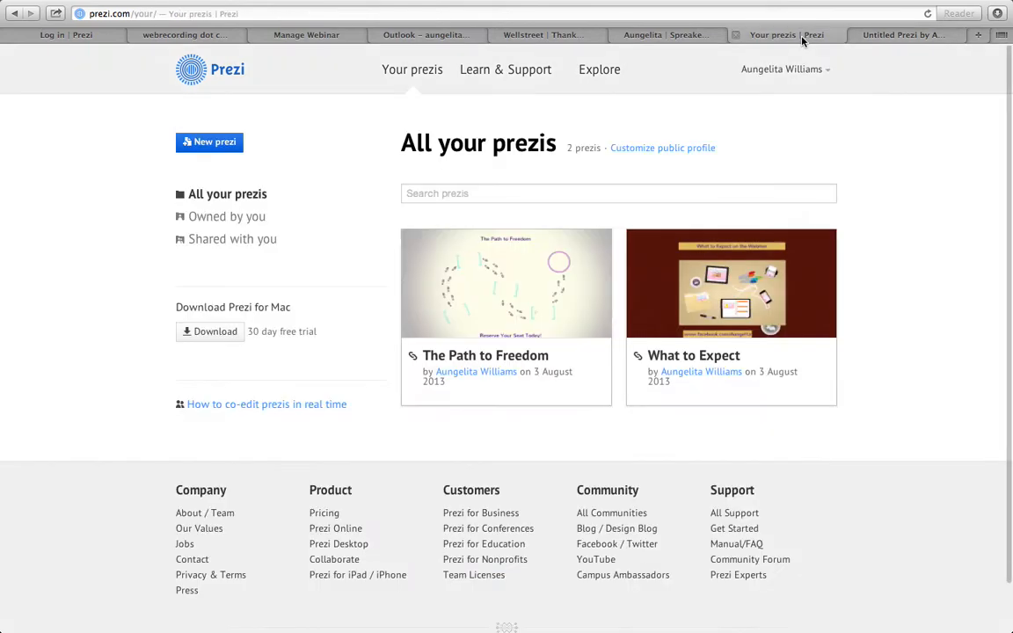
pyautogui.click(828, 75)
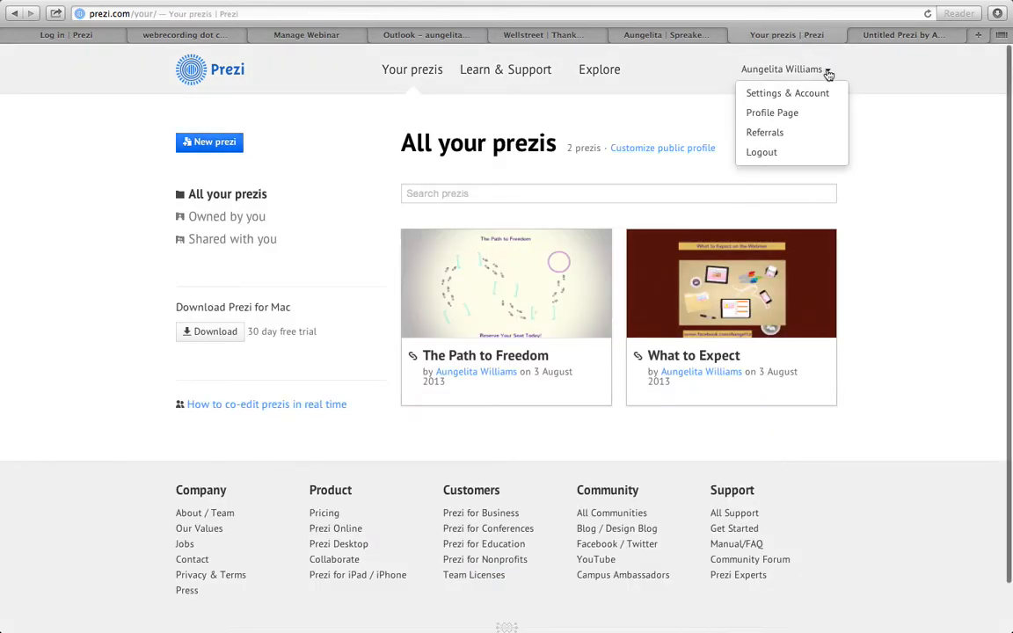
pyautogui.click(784, 155)
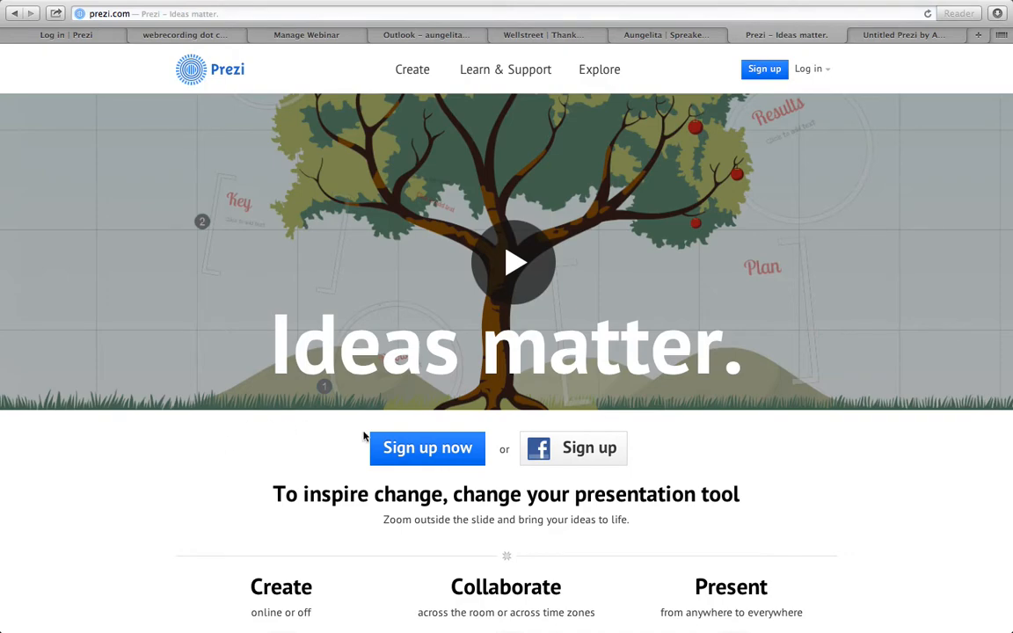
# - Start the sign-up and review the available license plans, including the Student & Teacher licenses
pyautogui.click(431, 450)
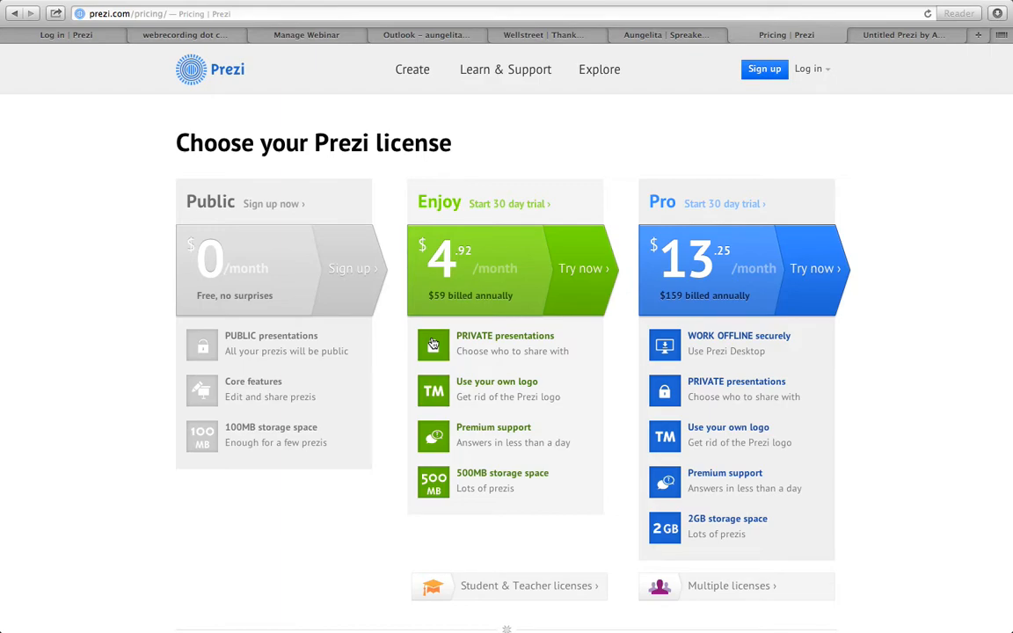
pyautogui.scroll(-3, 433, 344)
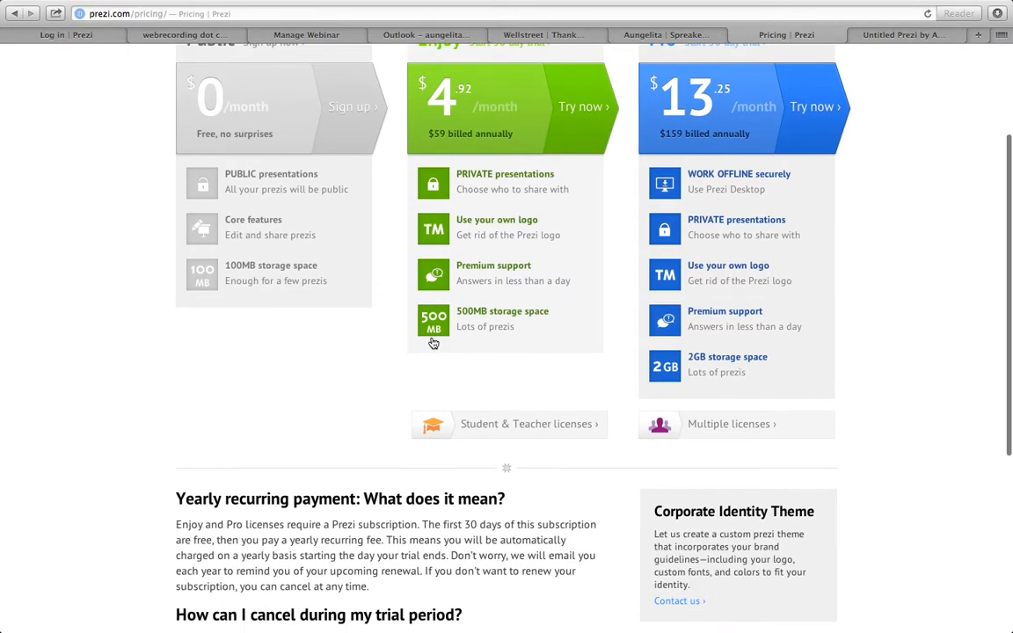
pyautogui.click(475, 428)
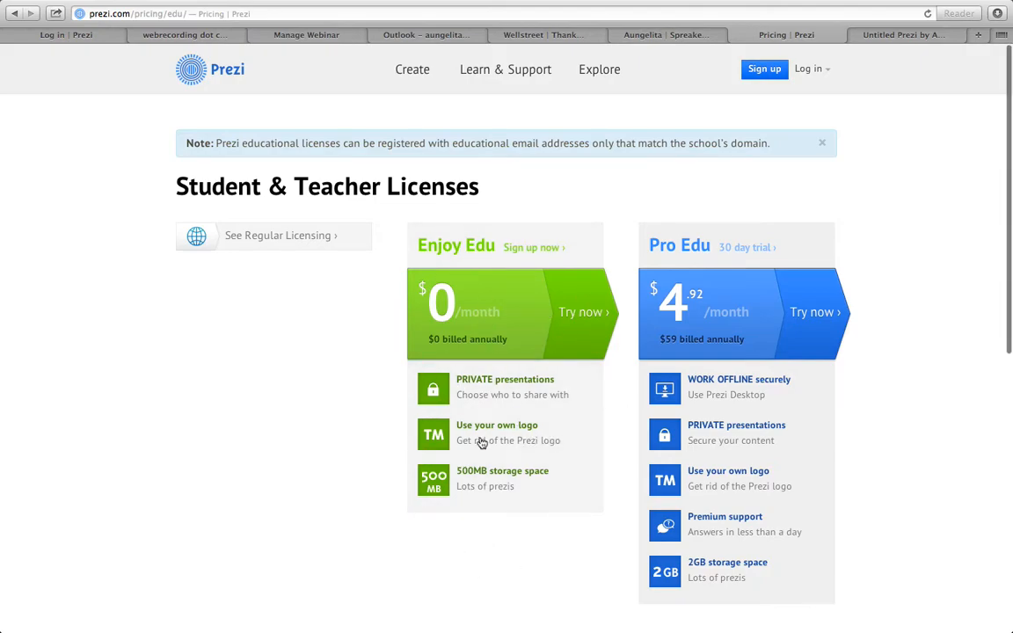
pyautogui.scroll(-6, 479, 440)
pyautogui.scroll(-2, 479, 437)
pyautogui.scroll(8, 479, 440)
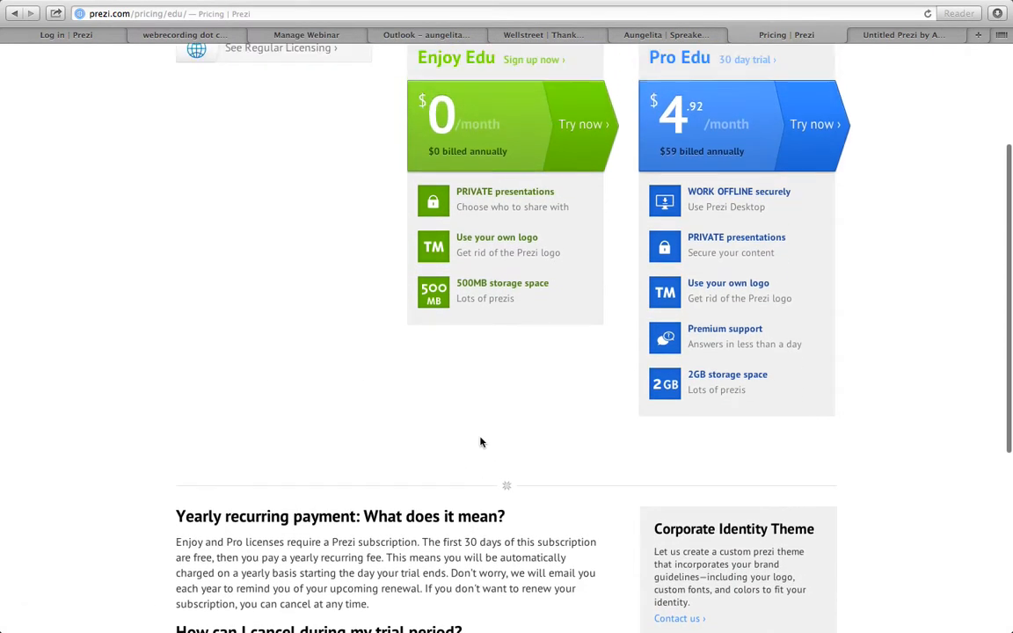
pyautogui.scroll(-7, 480, 444)
pyautogui.scroll(-3, 480, 444)
pyautogui.scroll(8, 479, 443)
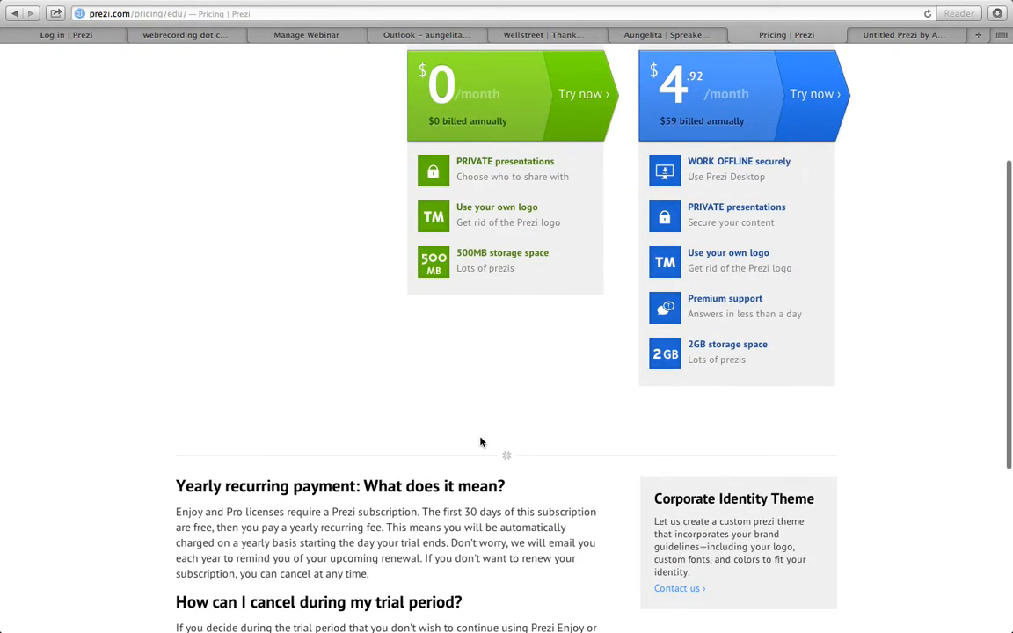
# - Choose the free Public license from the regular licensing options and enter the account holder's first and last name
pyautogui.click(306, 238)
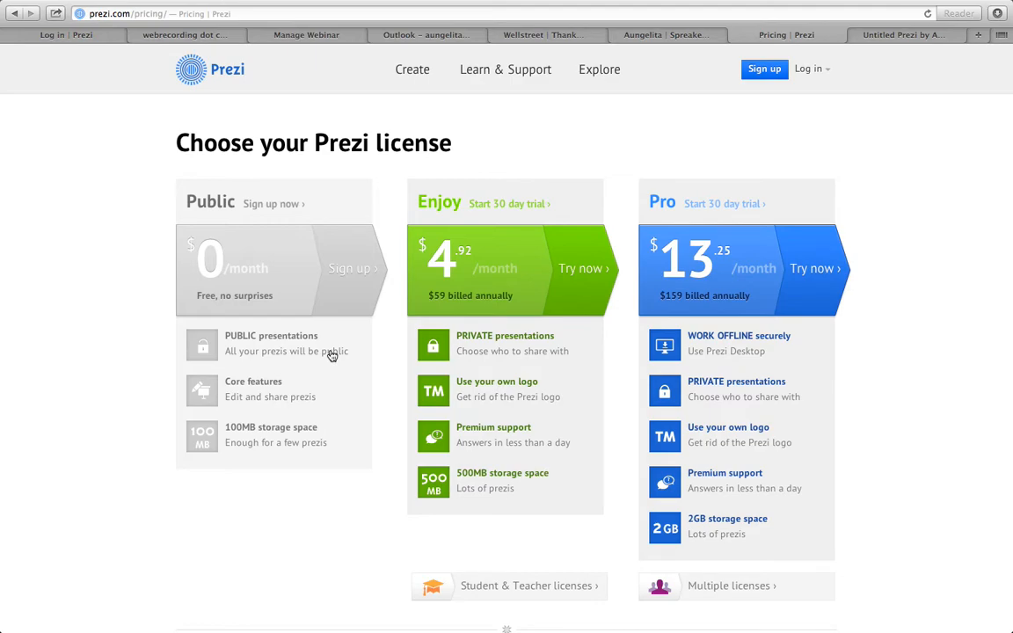
pyautogui.click(334, 282)
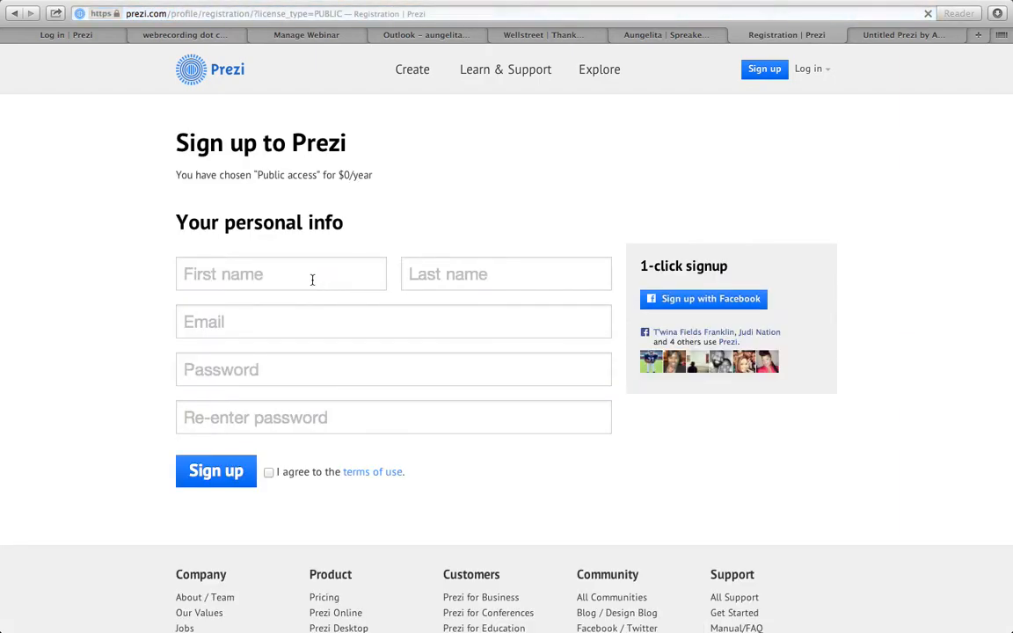
pyautogui.click(312, 279)
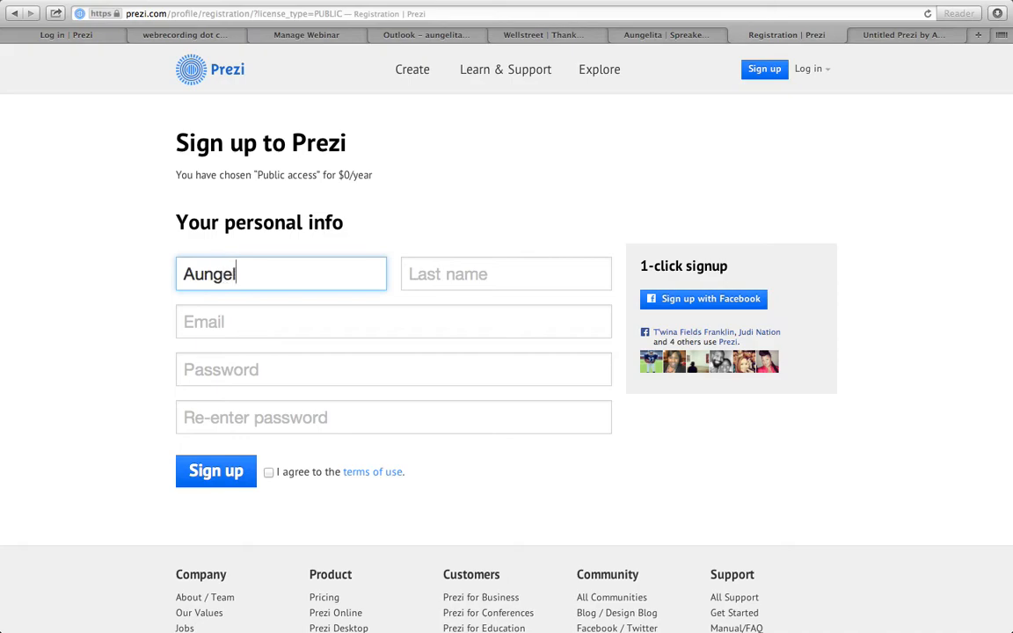
pyautogui.press('Tab')
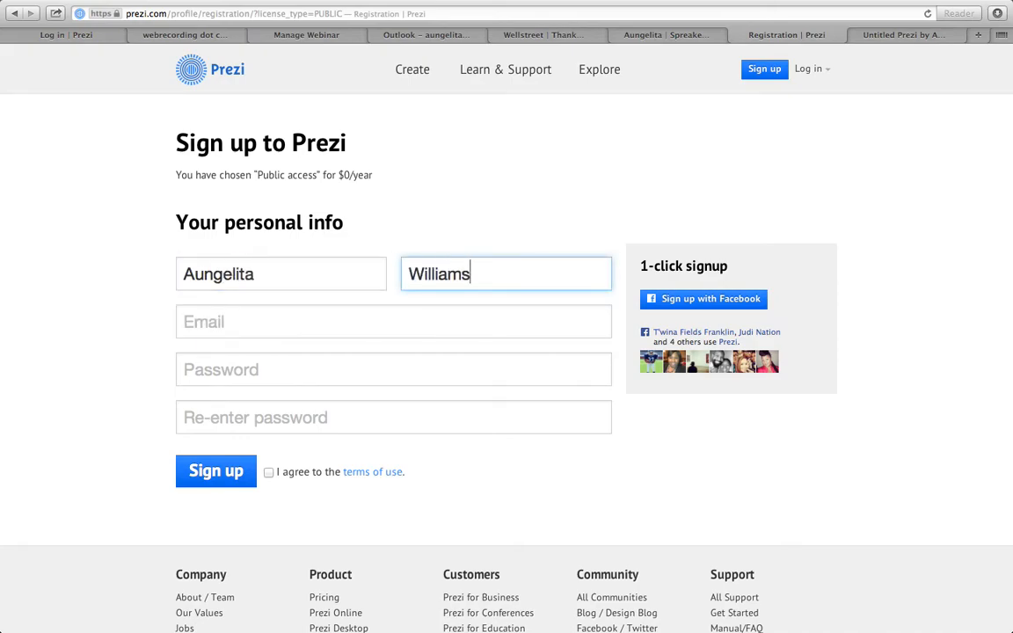
# - Fill in the account holder's e-mail address on the registration form
pyautogui.press('Tab')
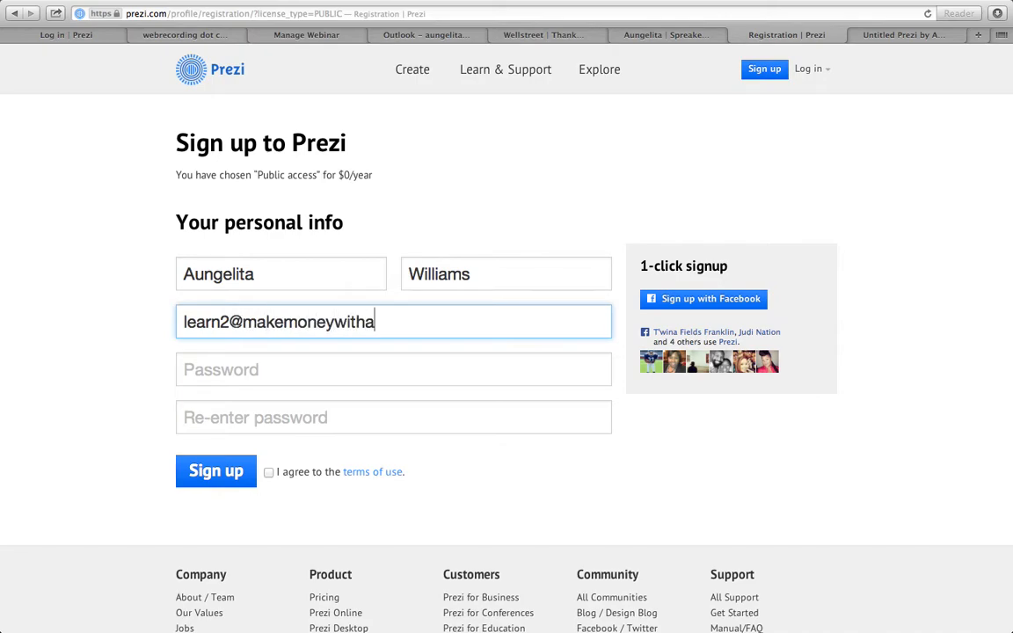
# - Enter the account password in both password fields and submit the registration with the terms of use accepted
pyautogui.press('Tab')
pyautogui.write('***')
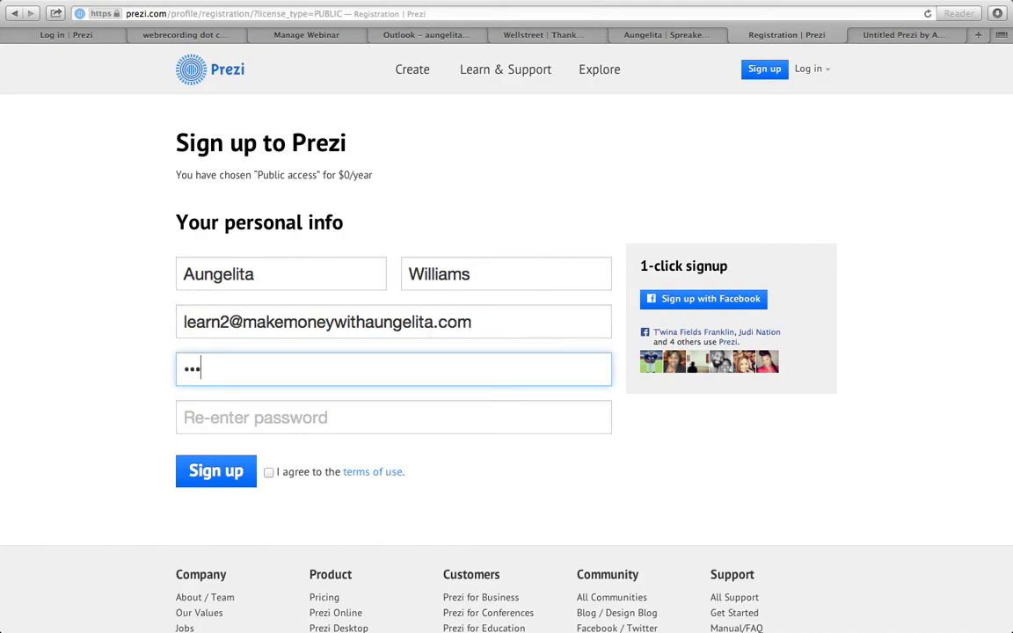
pyautogui.write('*****')
pyautogui.press('Tab')
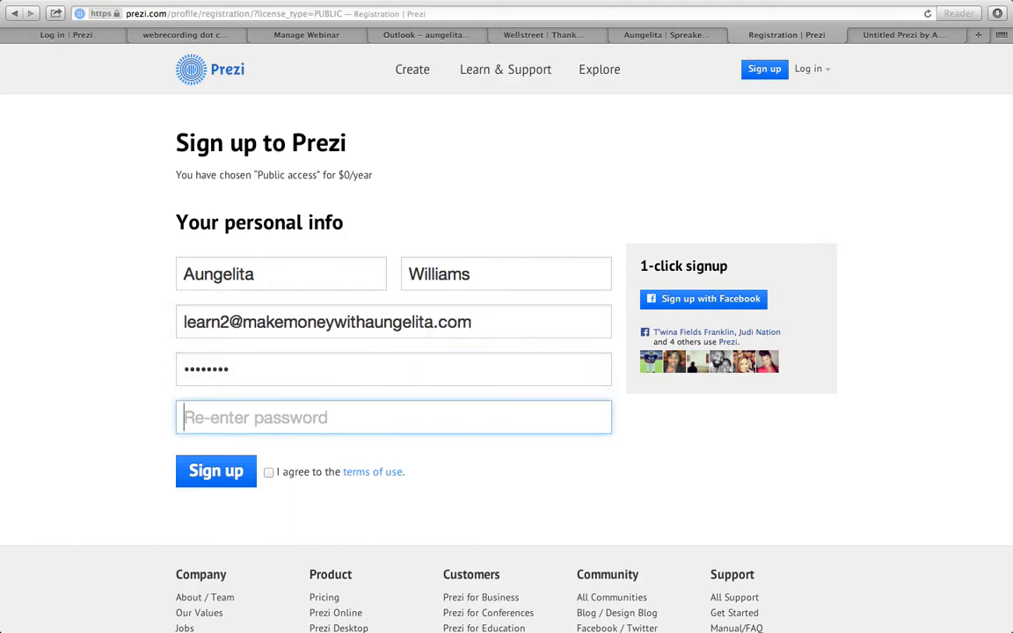
pyautogui.write('********')
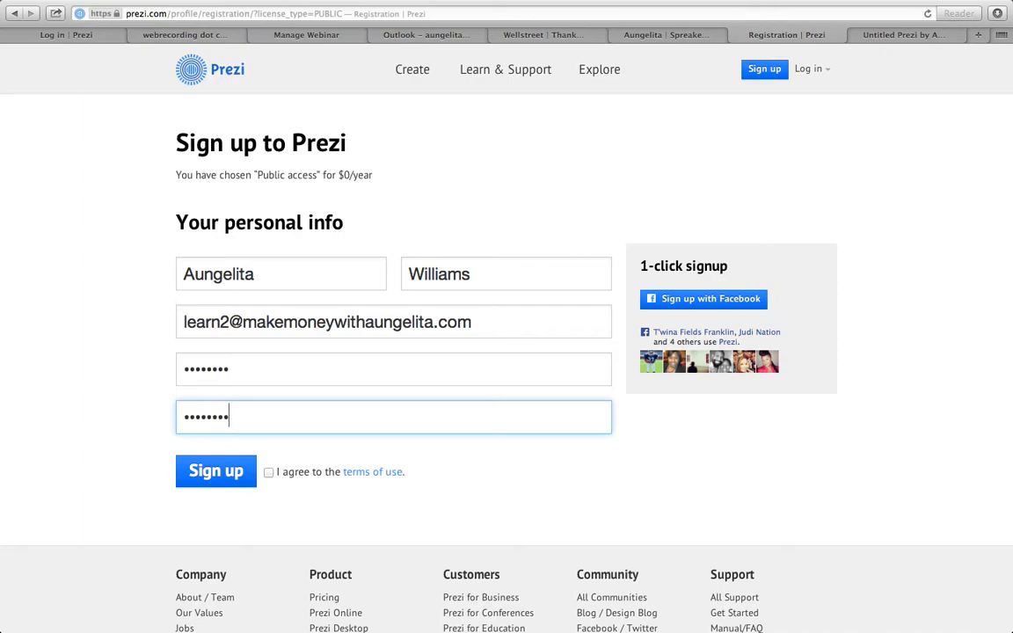
pyautogui.click(268, 472)
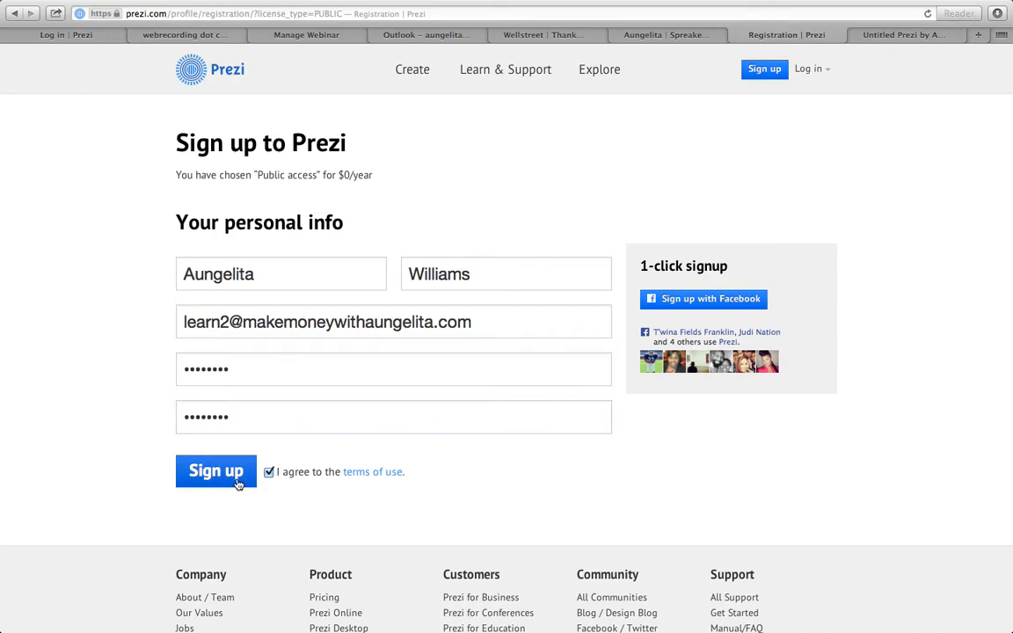
pyautogui.click(227, 481)
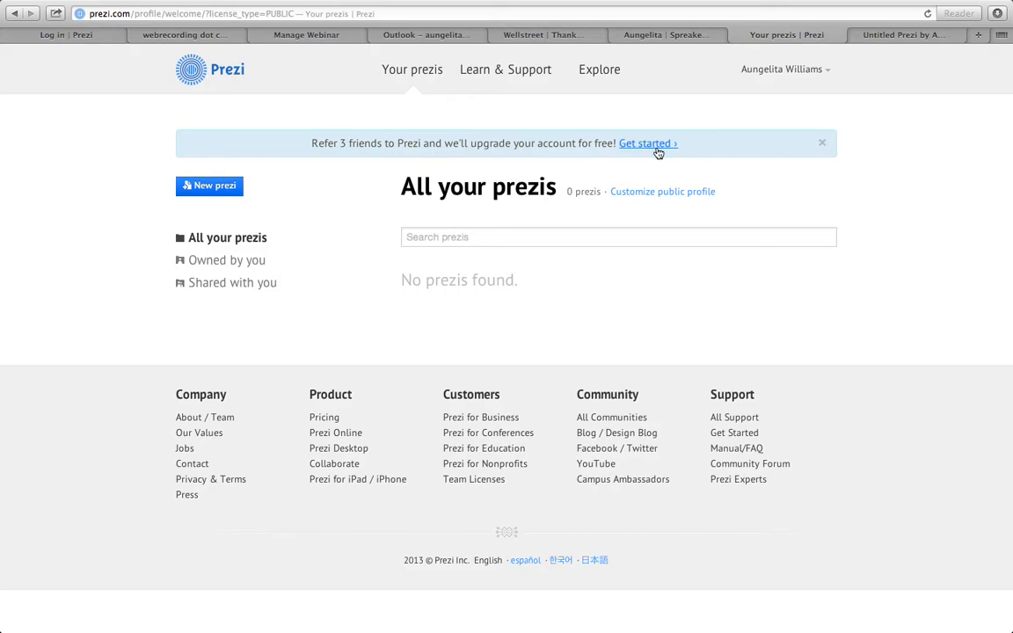
# - Create a new prezi from the white Reaching a Goal template in the Professional category
pyautogui.click(211, 187)
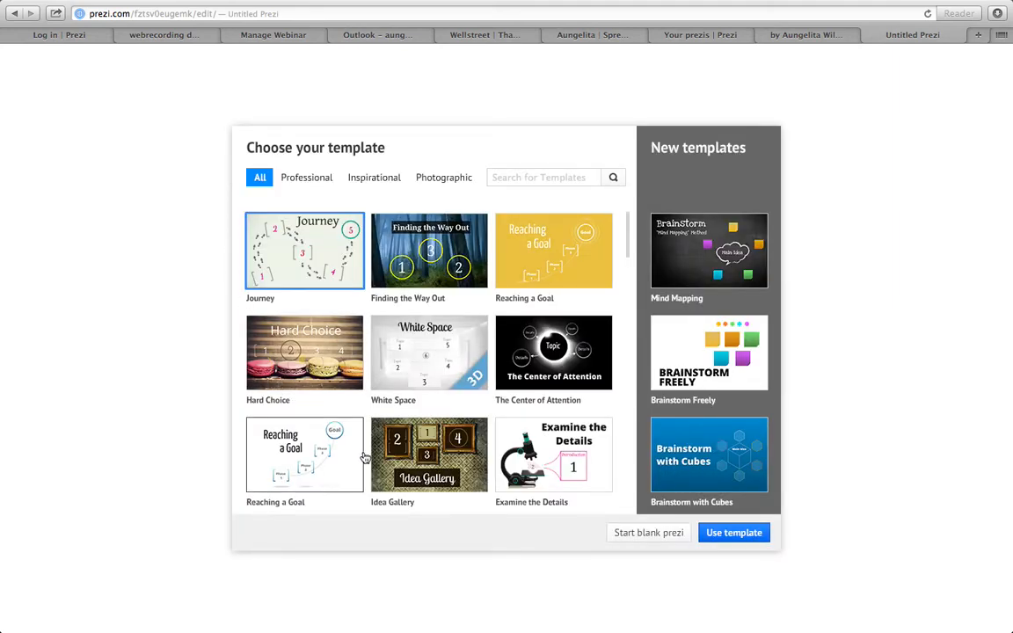
pyautogui.click(371, 182)
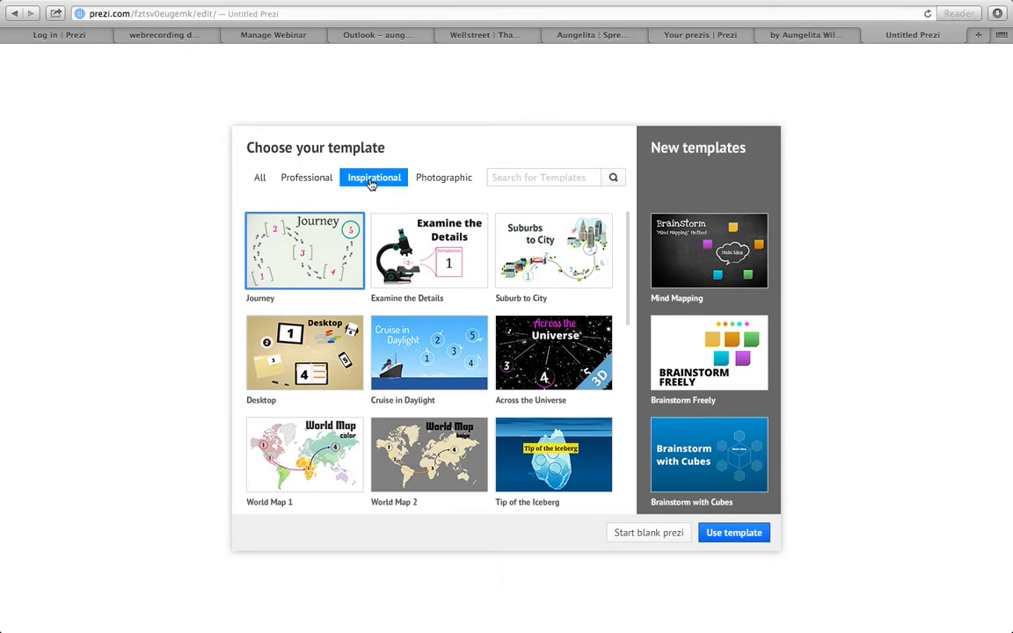
pyautogui.click(440, 179)
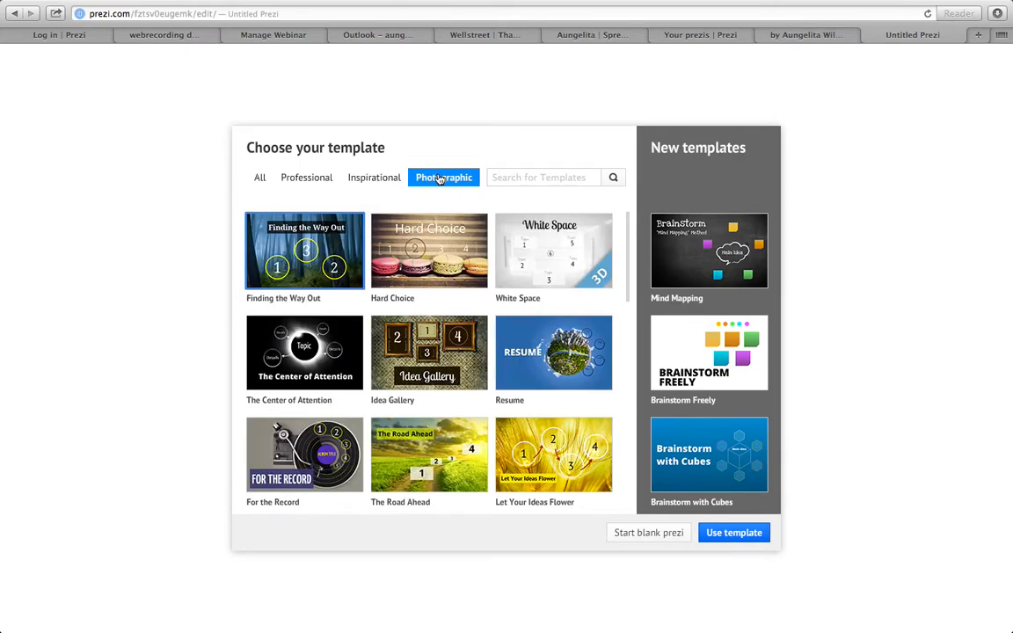
pyautogui.click(321, 181)
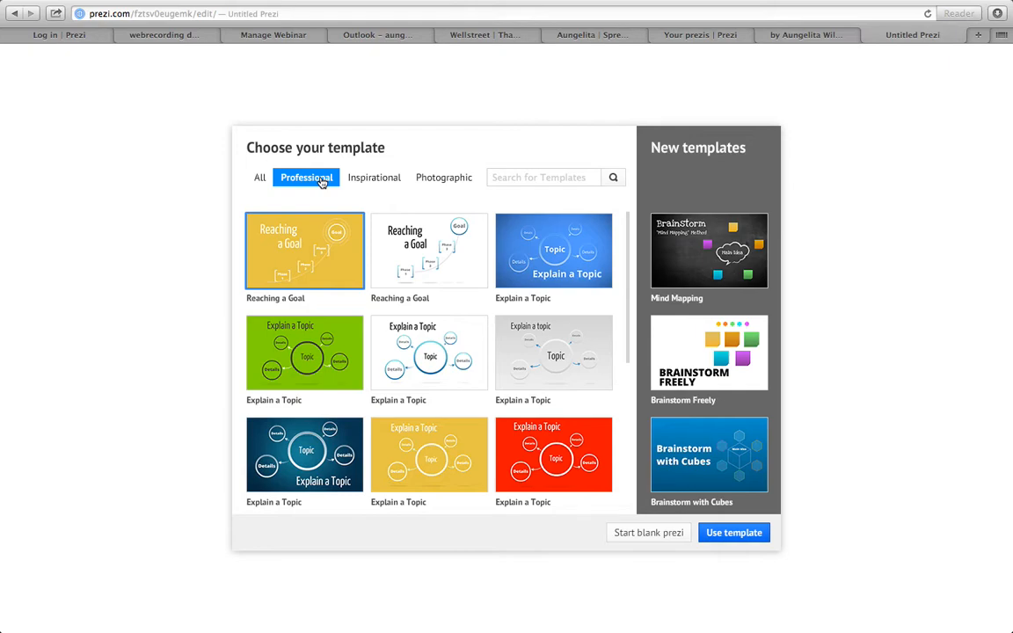
pyautogui.click(447, 263)
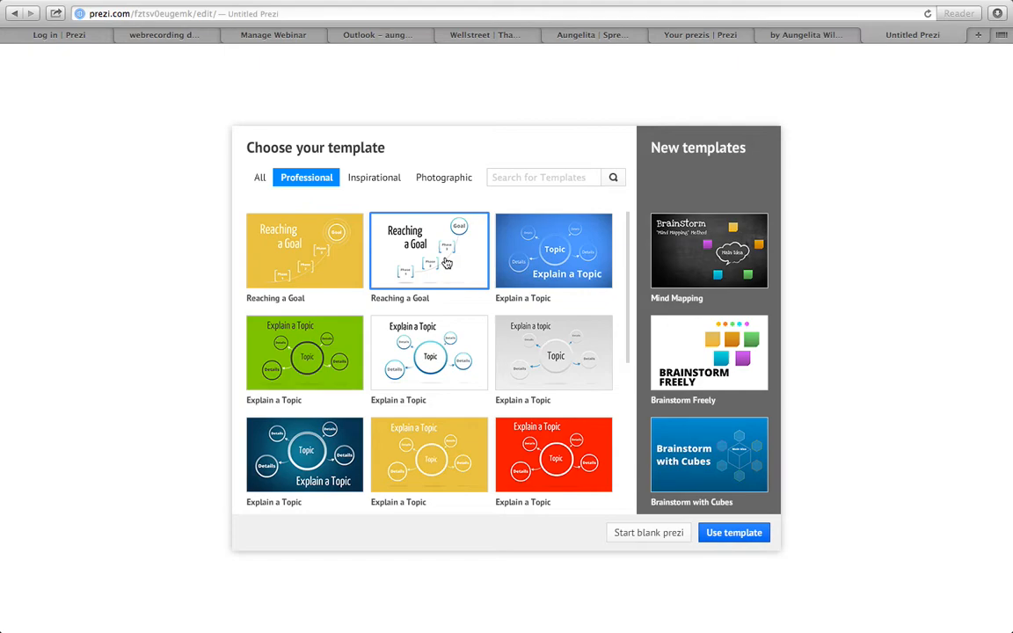
pyautogui.doubleClick(451, 262)
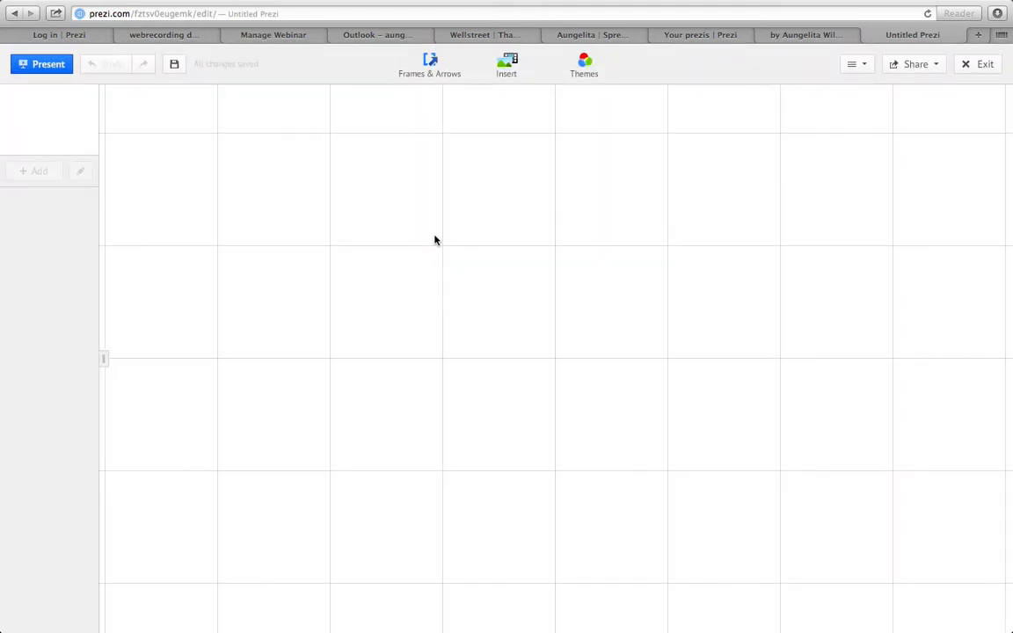
# - Try the Summer, Cute, Elegant, Discreet and Blue themes on the prezi, and settle on the Grass theme
pyautogui.click(578, 72)
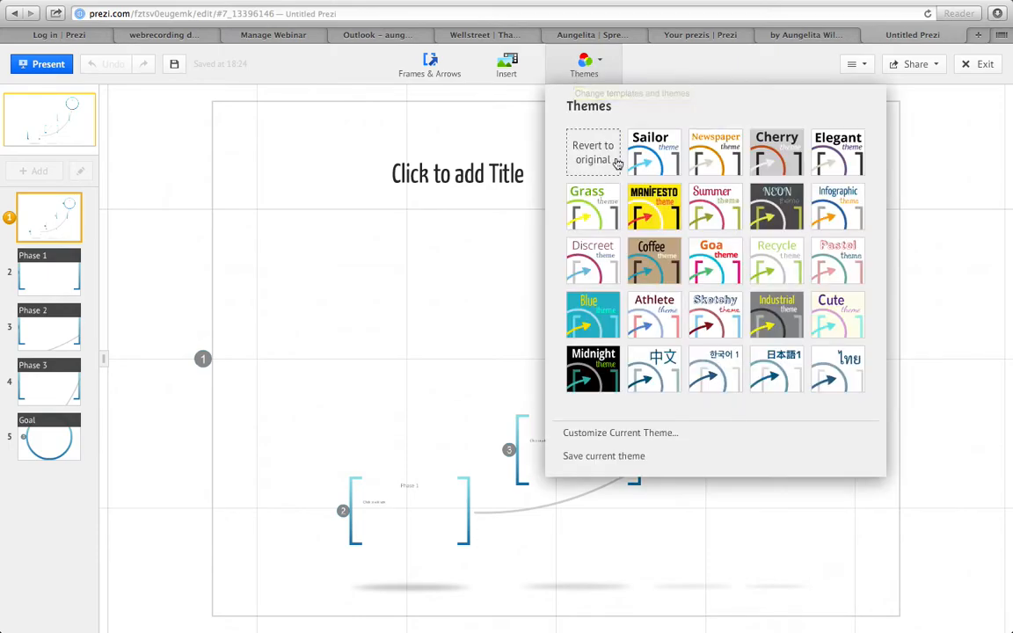
pyautogui.click(708, 197)
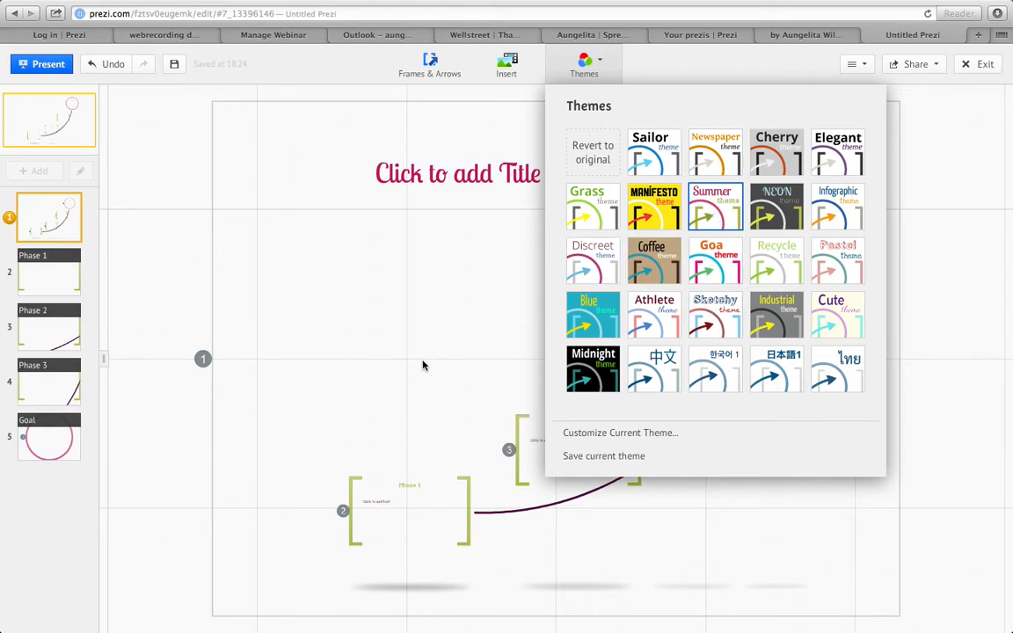
pyautogui.click(836, 314)
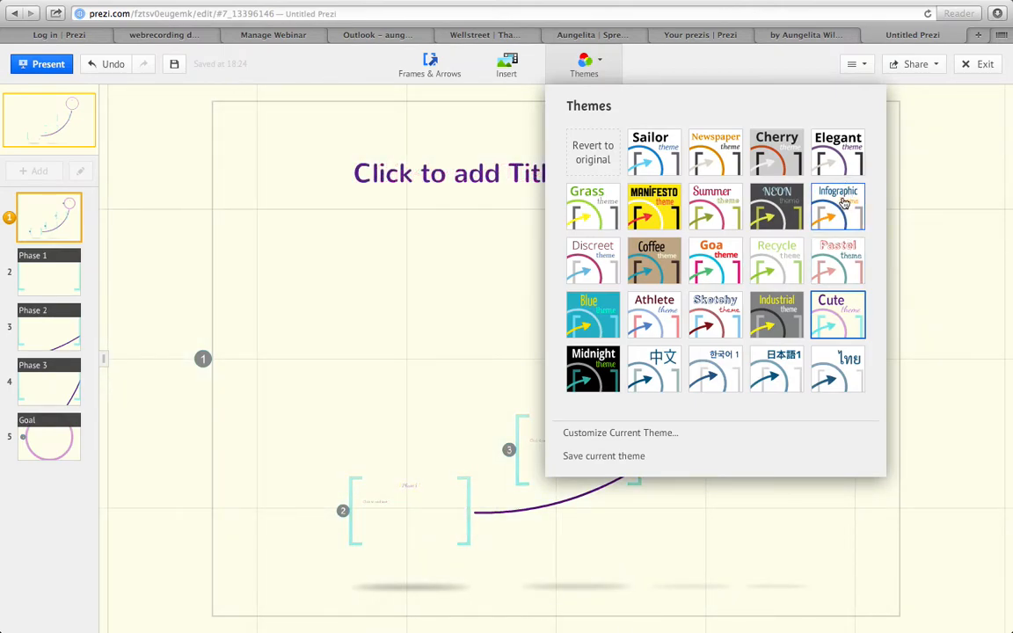
pyautogui.click(845, 163)
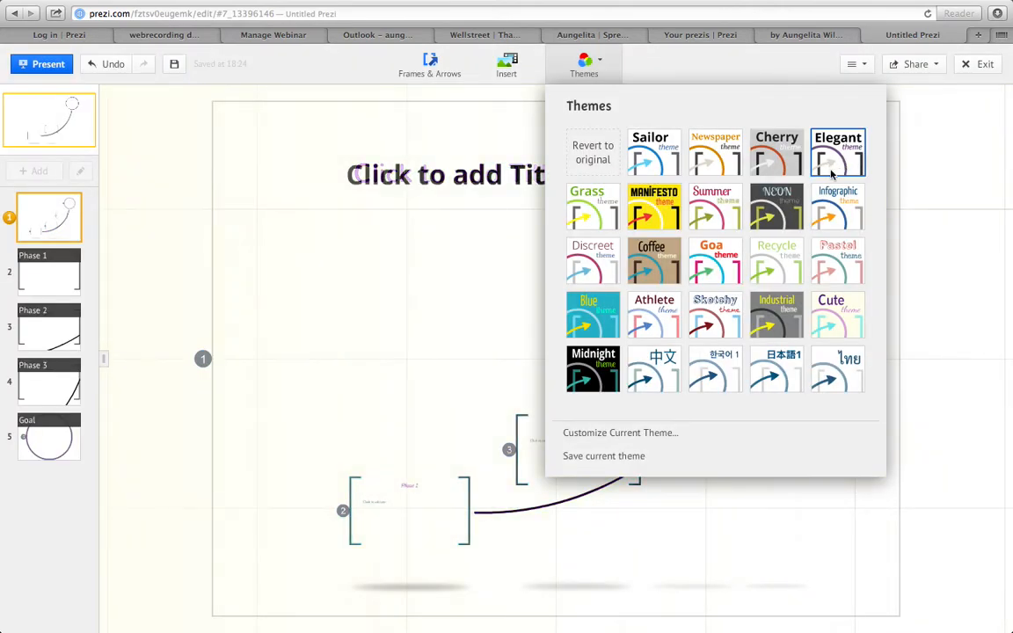
pyautogui.click(594, 264)
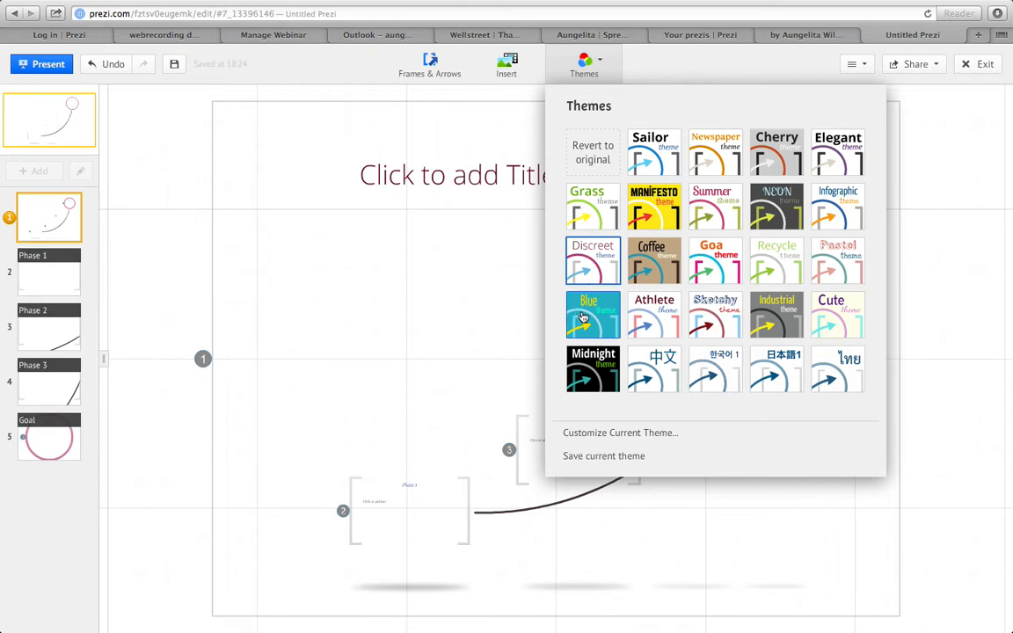
pyautogui.click(585, 319)
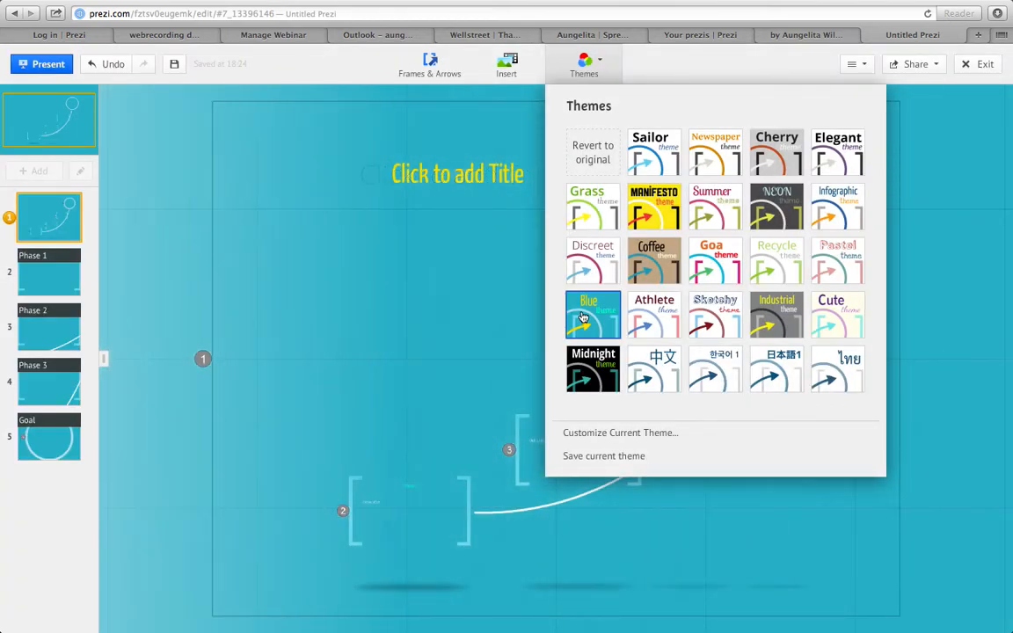
pyautogui.click(591, 257)
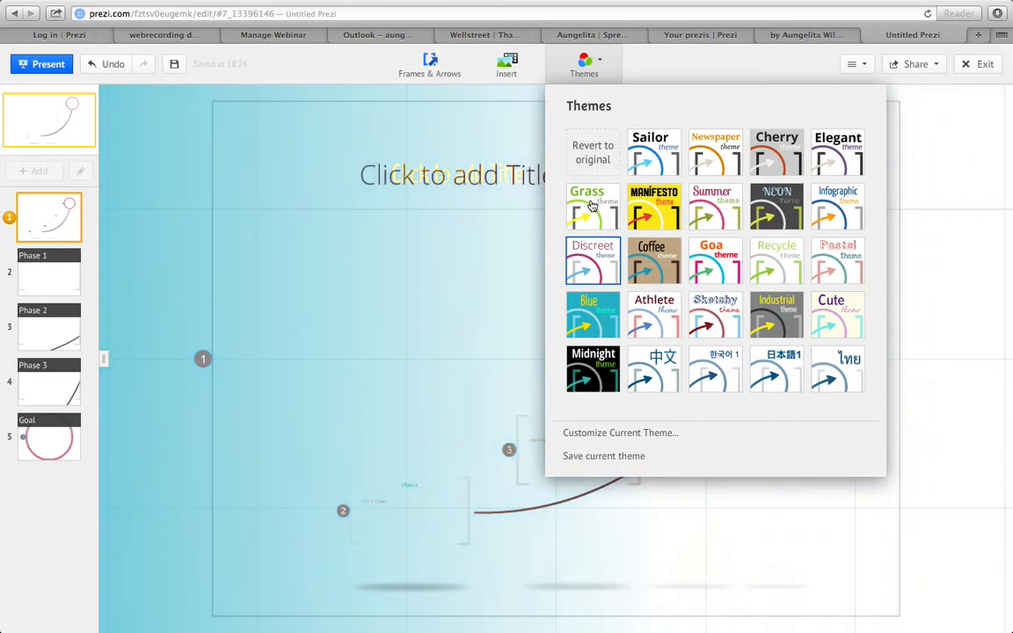
pyautogui.click(593, 205)
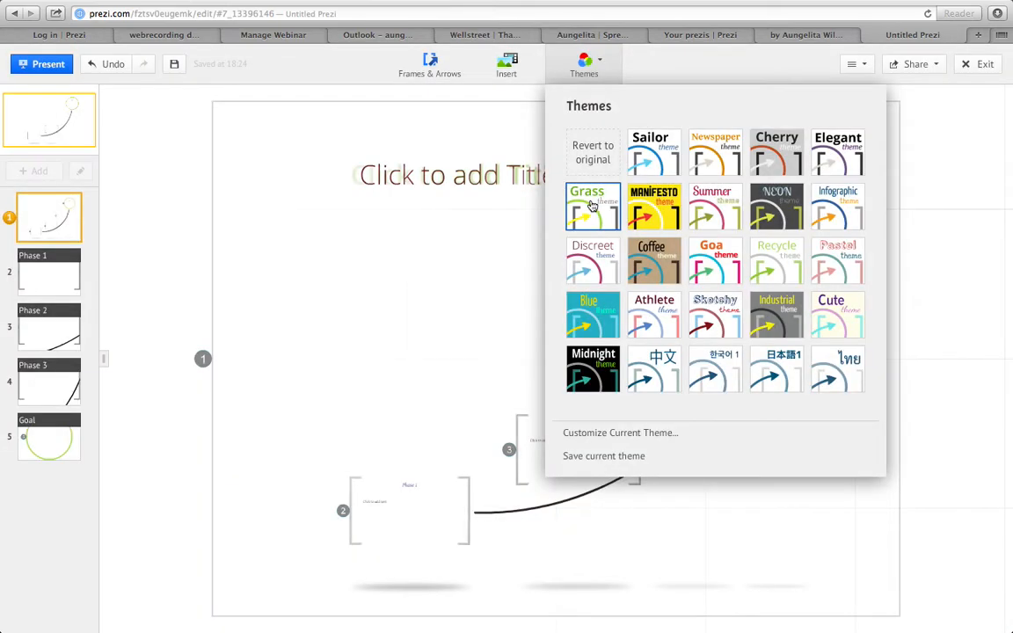
pyautogui.click(448, 328)
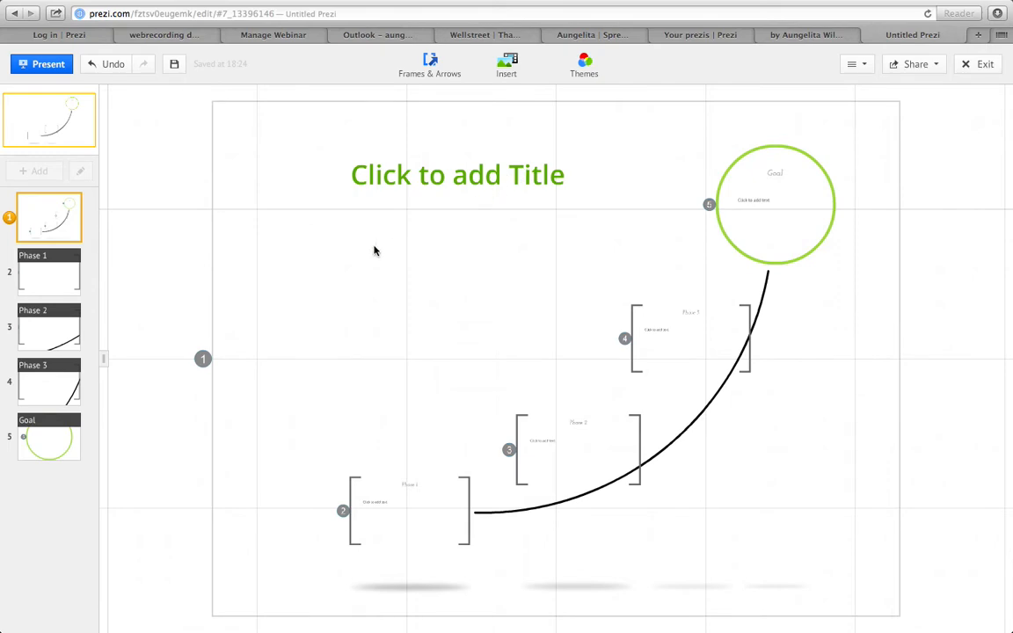
# - Set the prezi's main title to "Showing My Team How to Use Prezi"
pyautogui.click(411, 174)
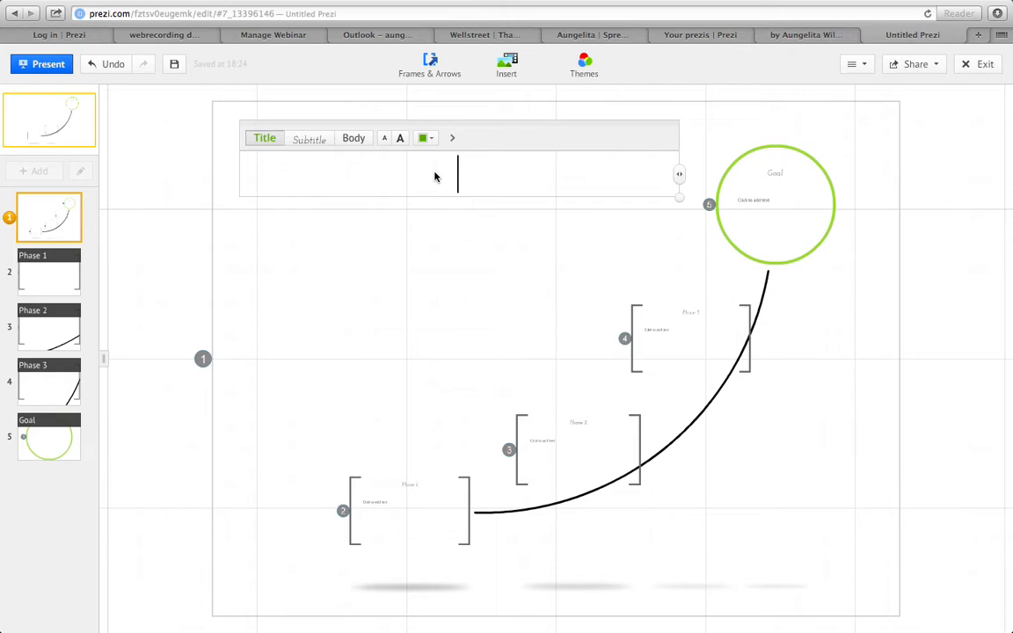
pyautogui.write('Showing My Team How to Use Prezi')
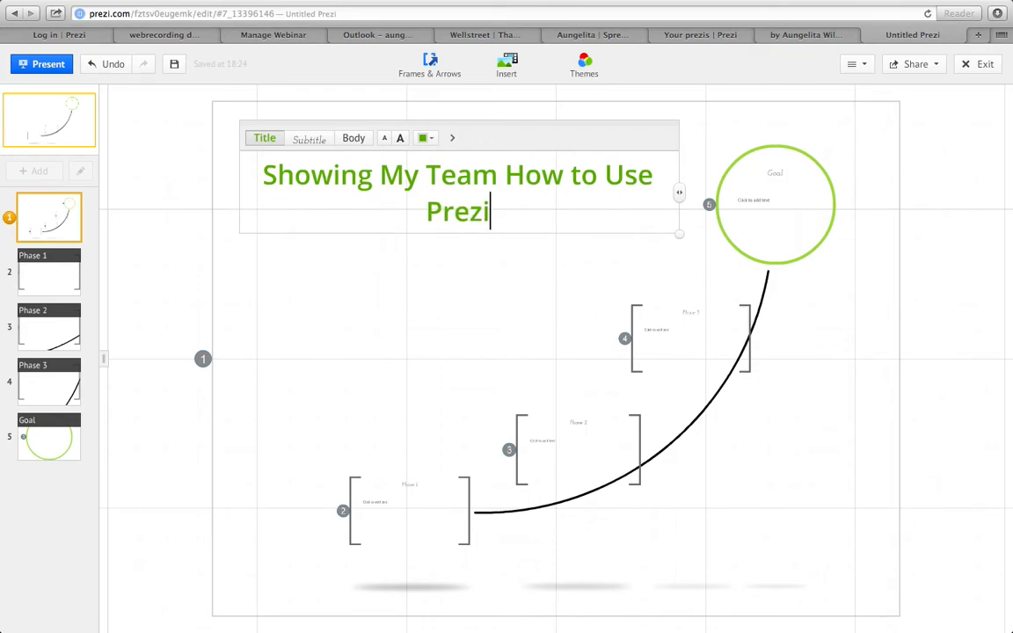
pyautogui.click(391, 349)
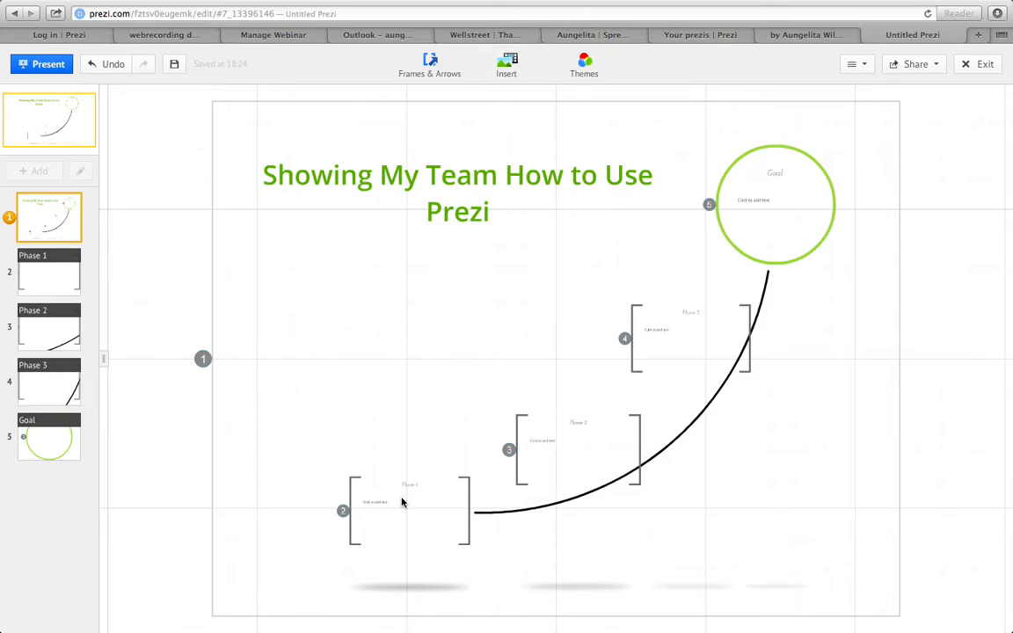
# - Replace the heading of the Phase 1 frame with "First Steps!"
pyautogui.click(391, 526)
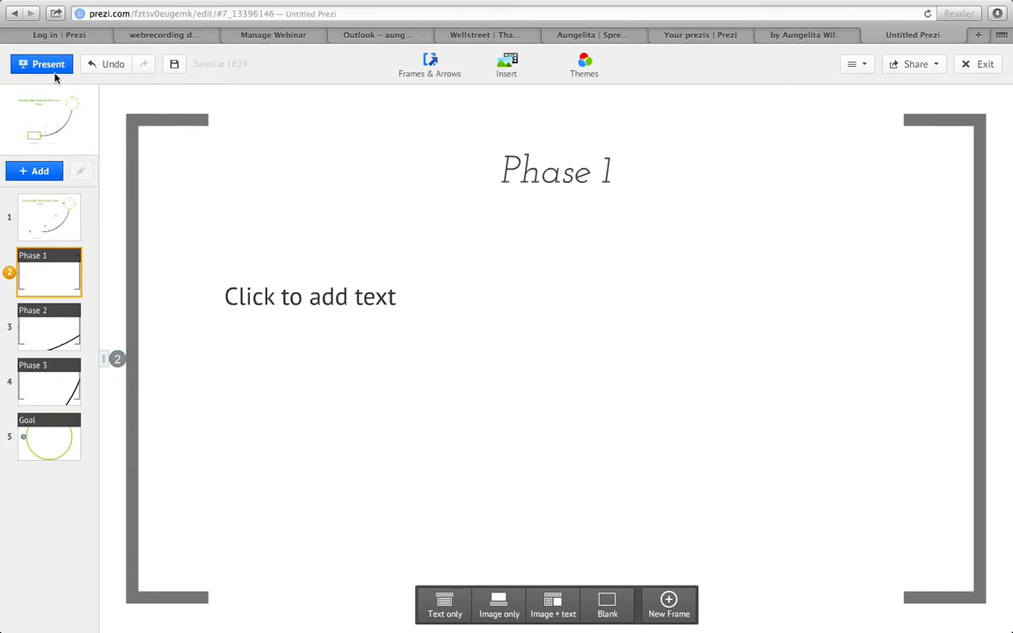
pyautogui.click(44, 139)
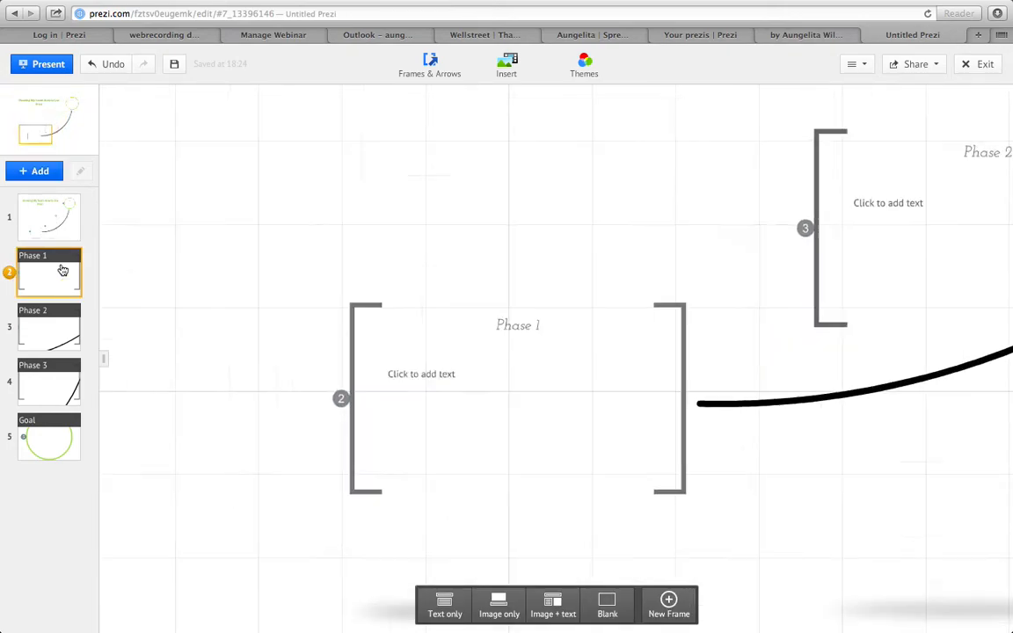
pyautogui.click(553, 179)
pyautogui.moveTo(612, 176); pyautogui.dragTo(494, 179)
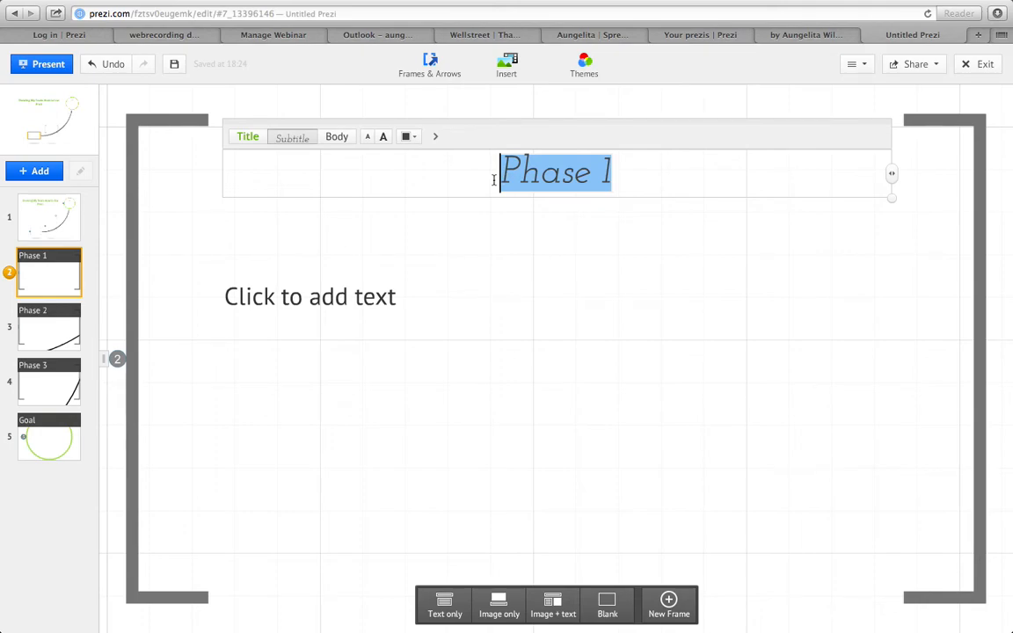
pyautogui.write('First Steps!')
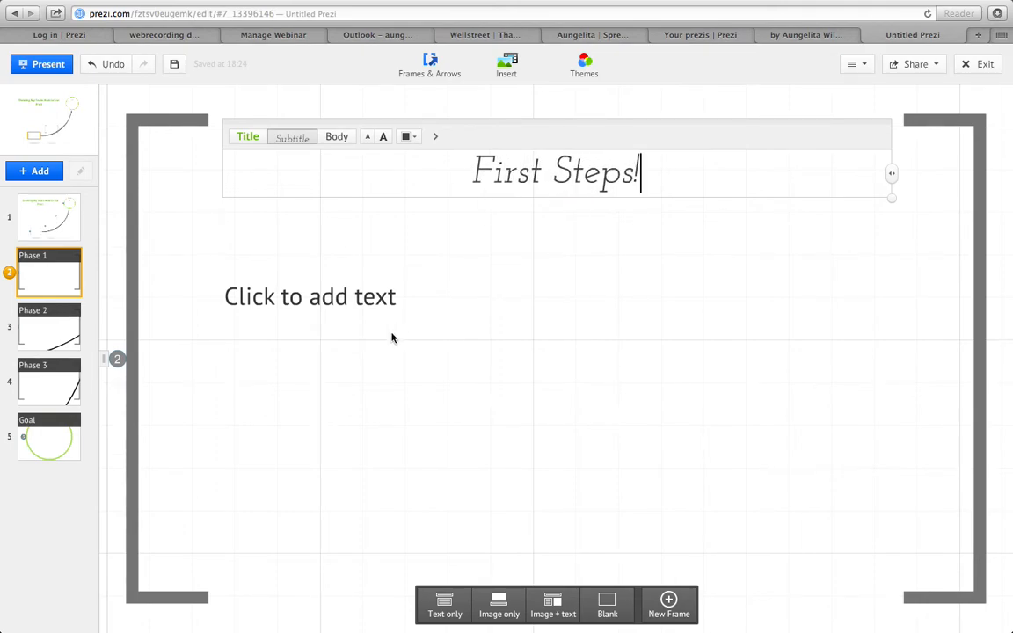
pyautogui.click(321, 296)
pyautogui.click(448, 115)
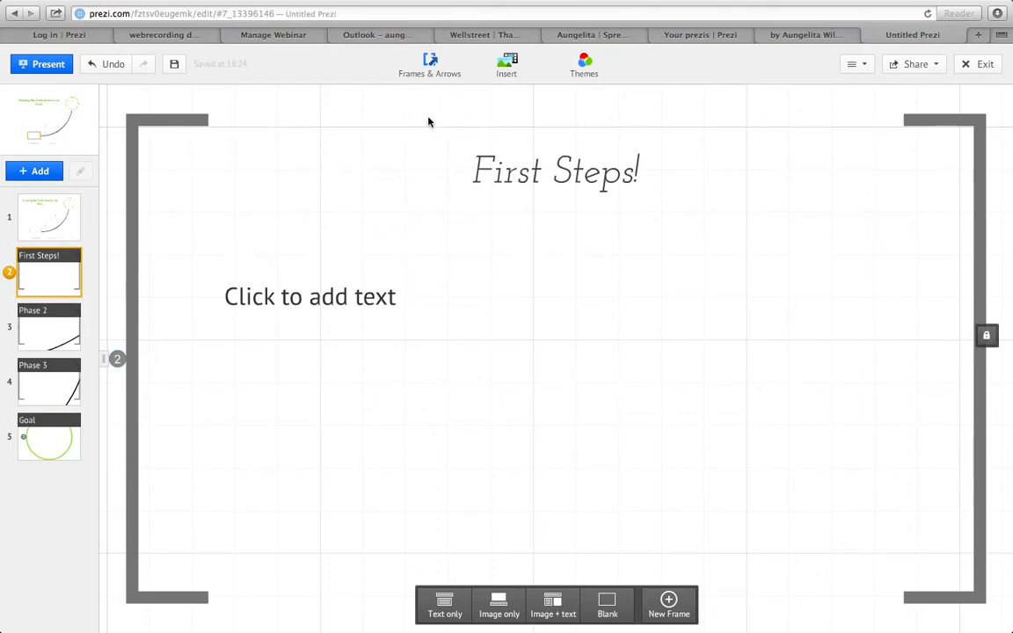
pyautogui.click(357, 308)
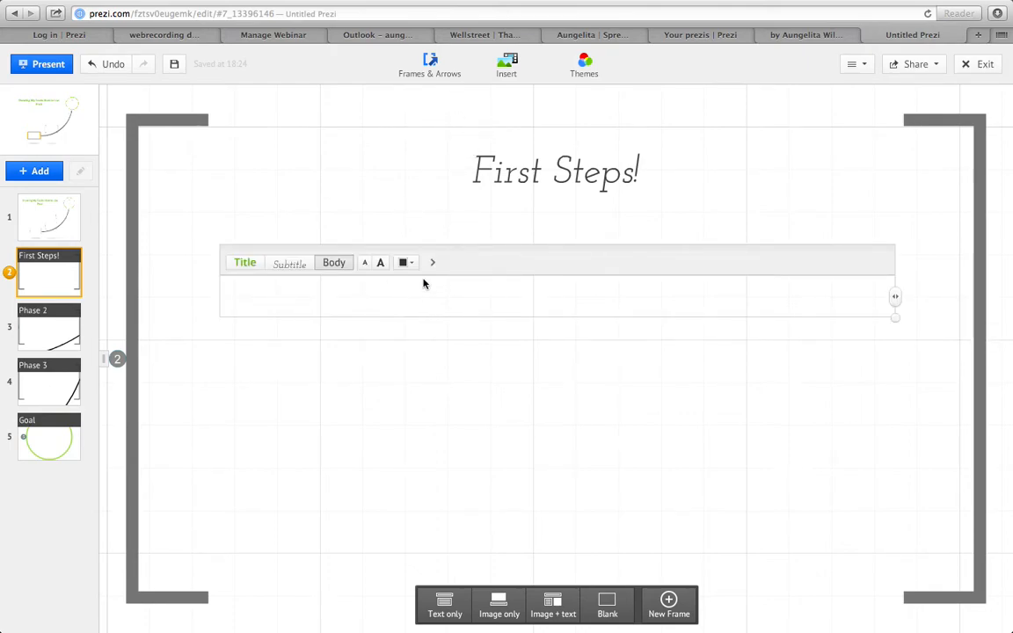
pyautogui.write('Go to www.prezi.com')
pyautogui.press('Return')
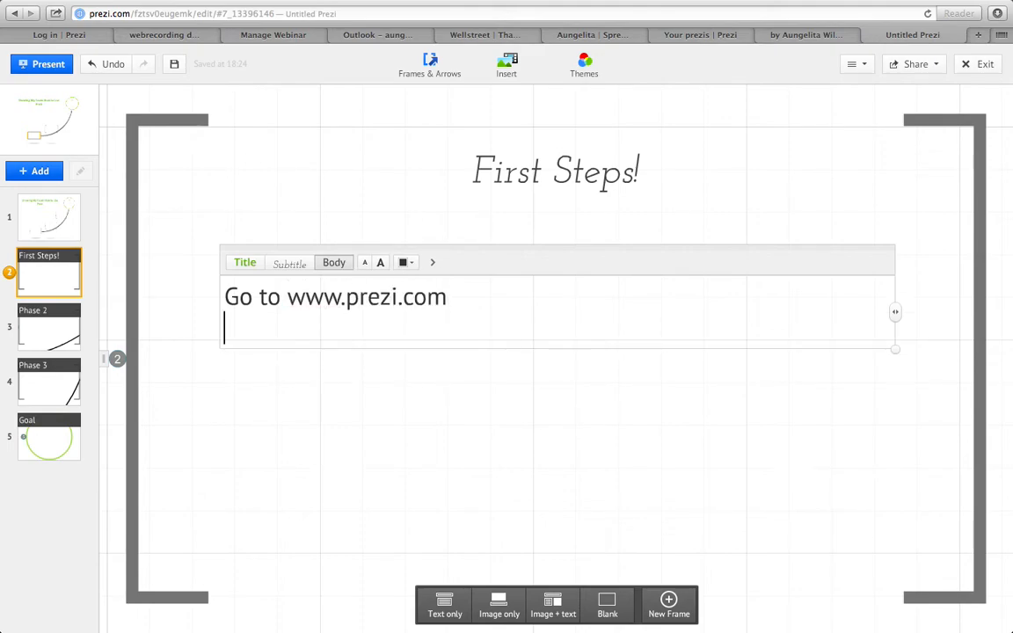
pyautogui.write('Sign Up!')
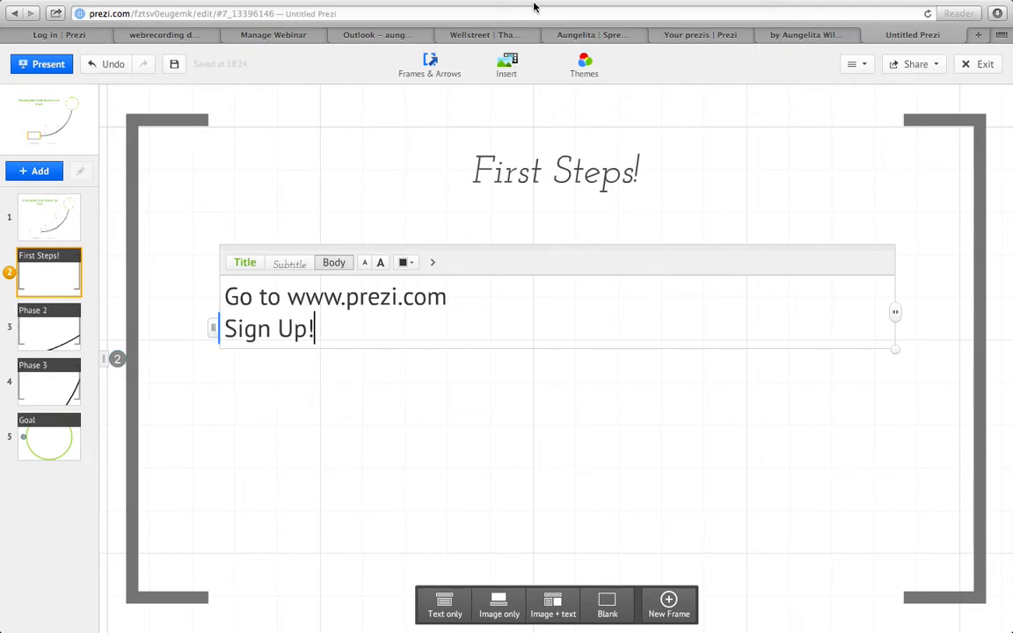
# - Format both body lines of the First Steps! frame as a bulleted list
pyautogui.moveTo(319, 329); pyautogui.dragTo(221, 292)
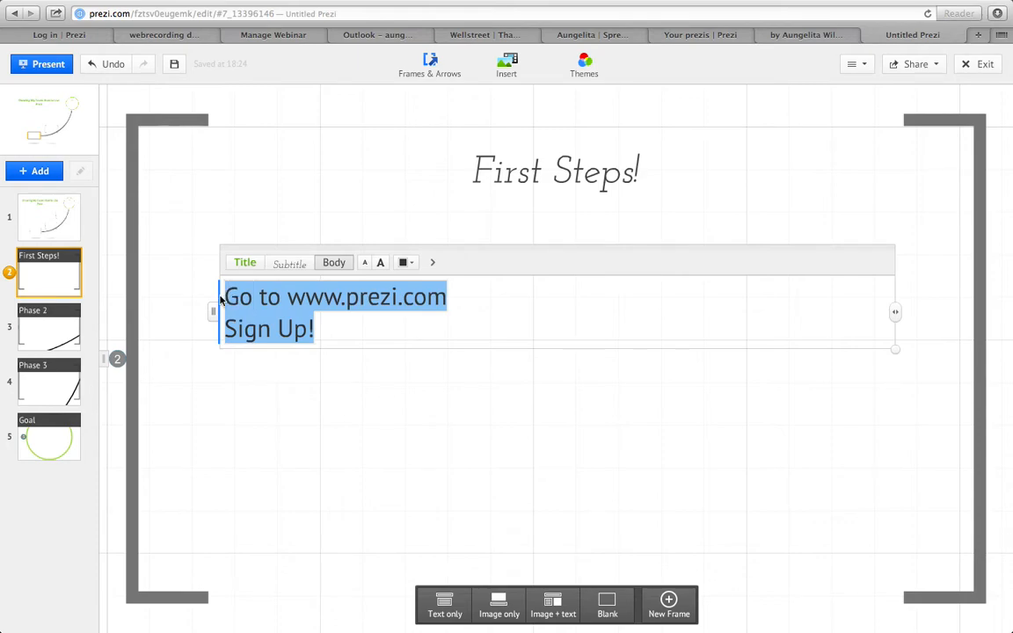
pyautogui.click(431, 262)
pyautogui.click(457, 263)
pyautogui.click(515, 433)
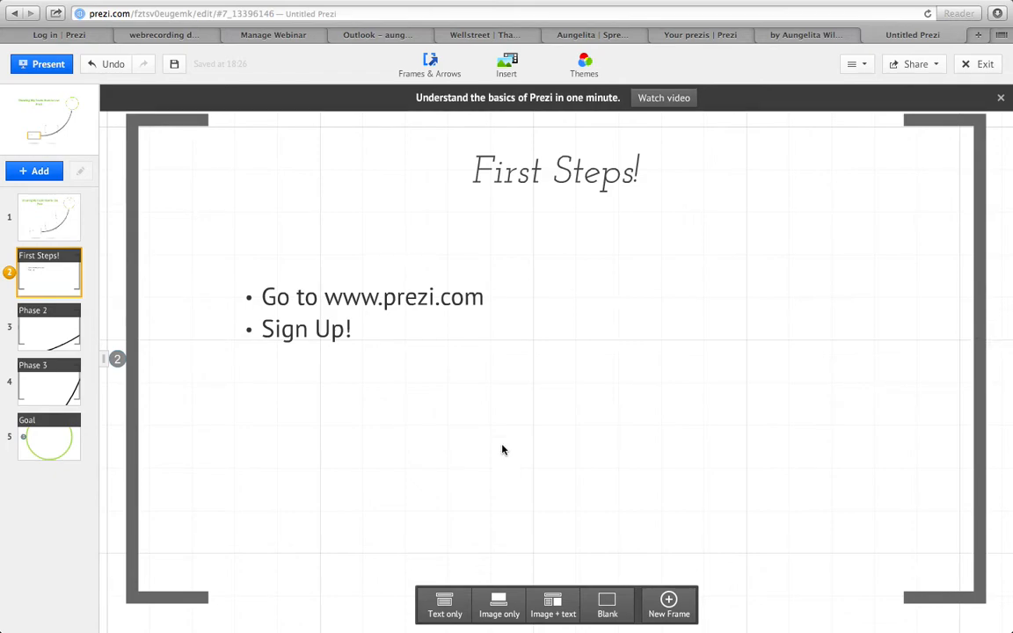
# - Search Google Images for "Prezi" to insert a picture, limited to images licensed for commercial use
pyautogui.click(518, 73)
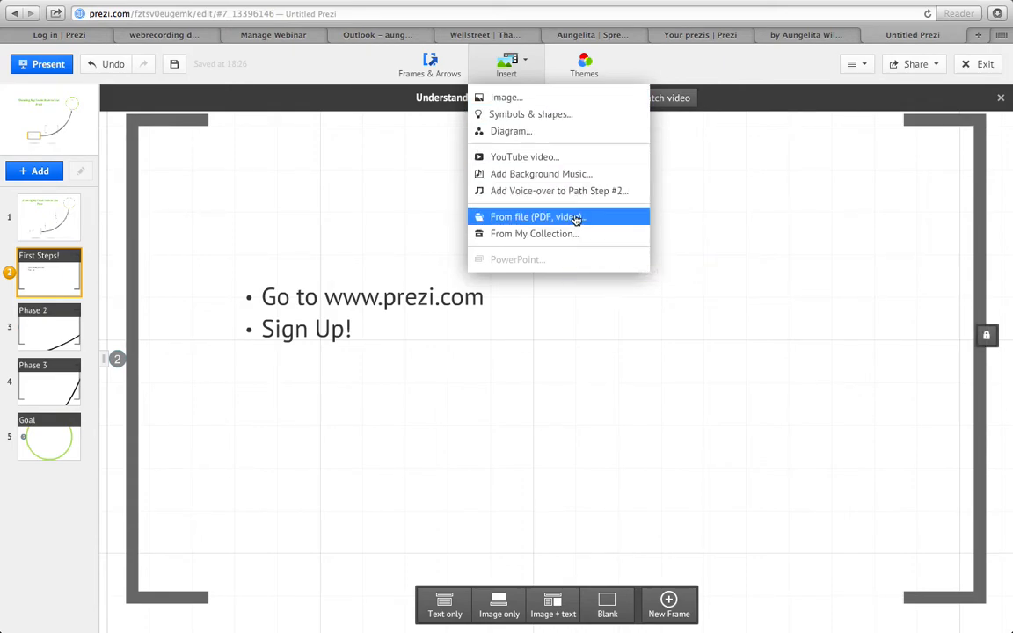
pyautogui.click(550, 101)
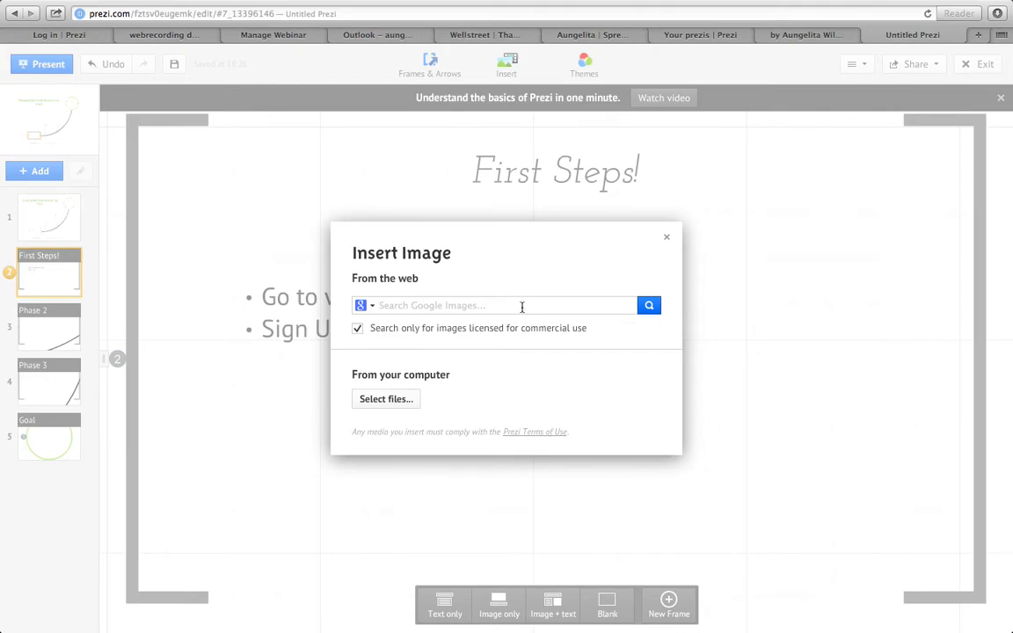
pyautogui.write('Prezi')
pyautogui.press('Return')
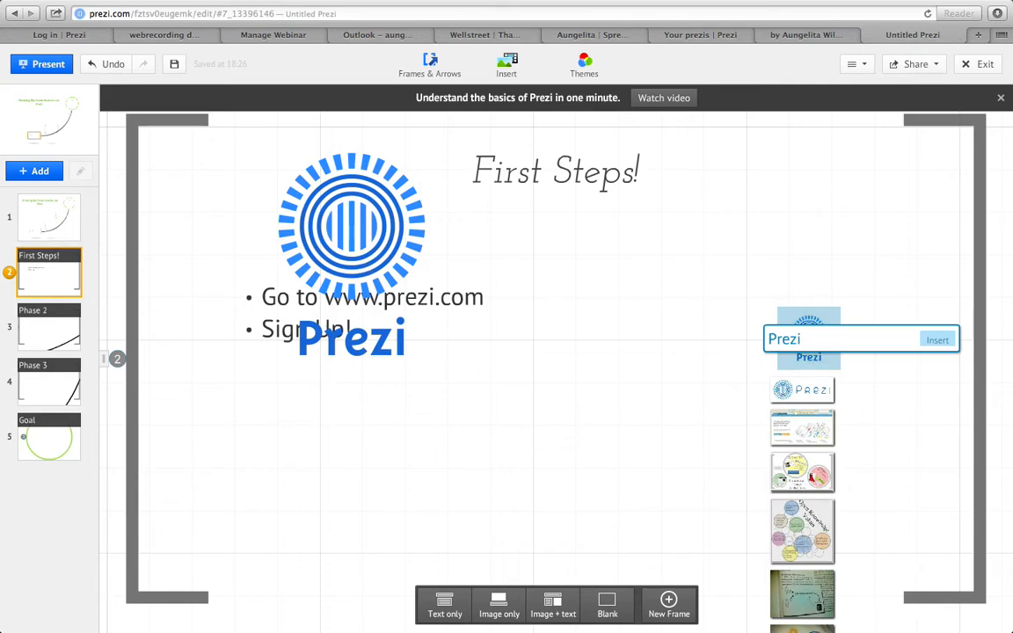
# - Preview several of the Prezi image results on the First Steps! frame to compare them
pyautogui.click(799, 389)
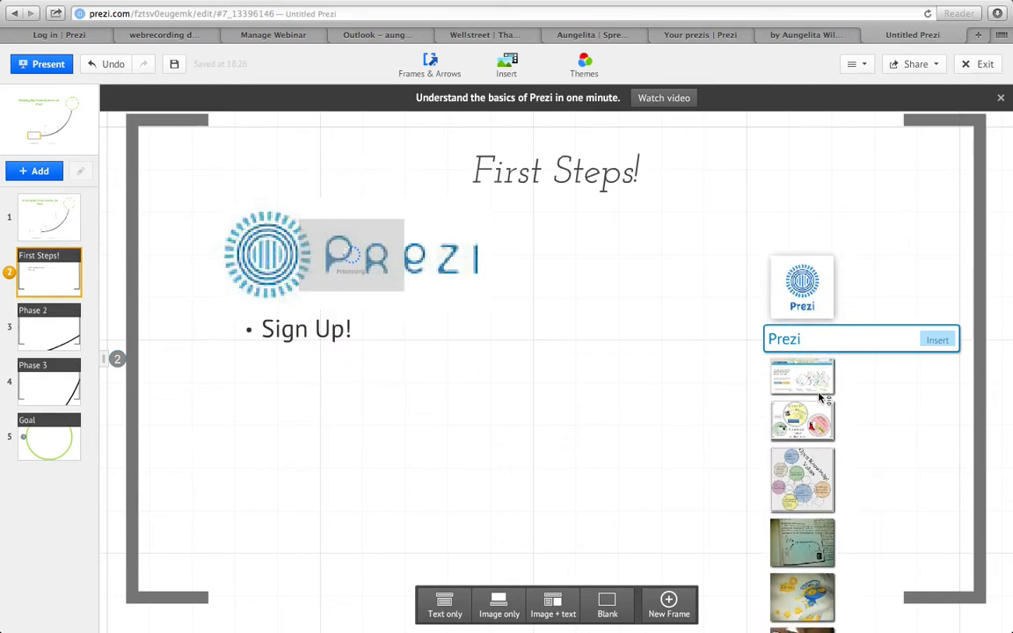
pyautogui.click(819, 395)
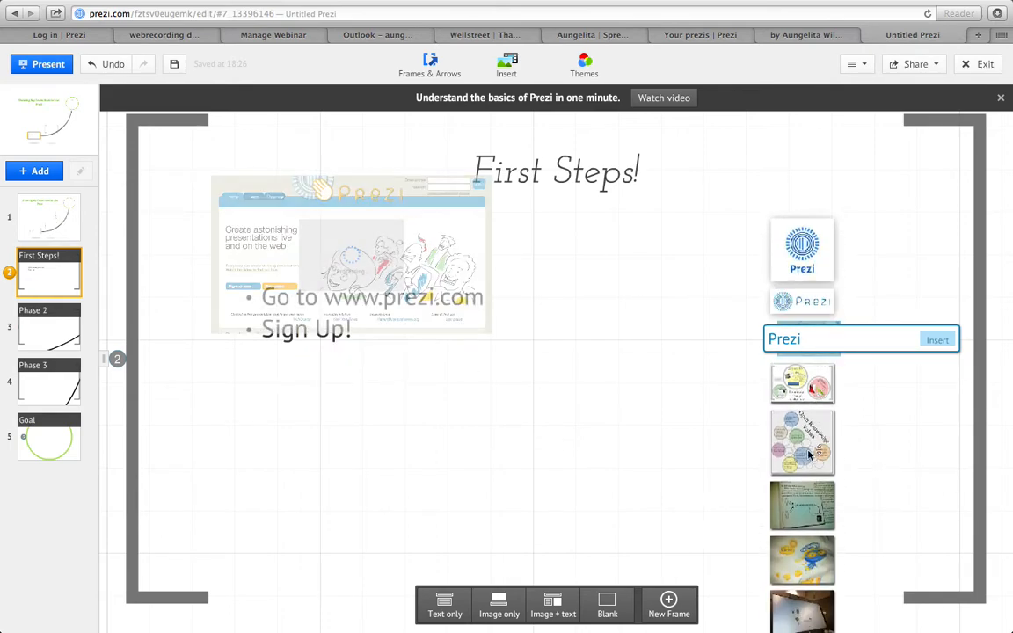
pyautogui.scroll(-3, 801, 583)
pyautogui.click(798, 553)
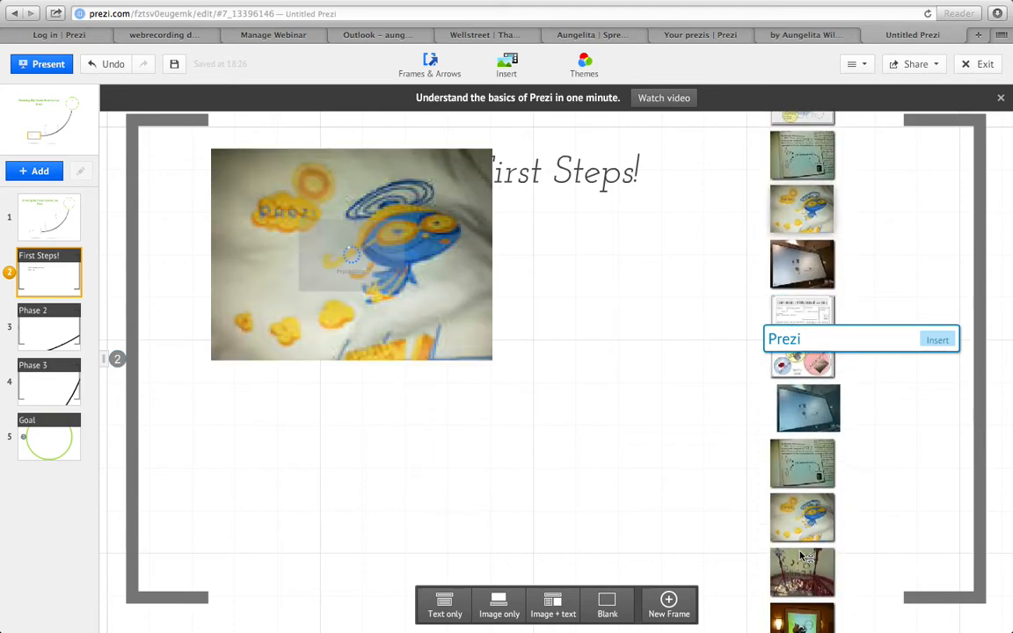
pyautogui.click(818, 303)
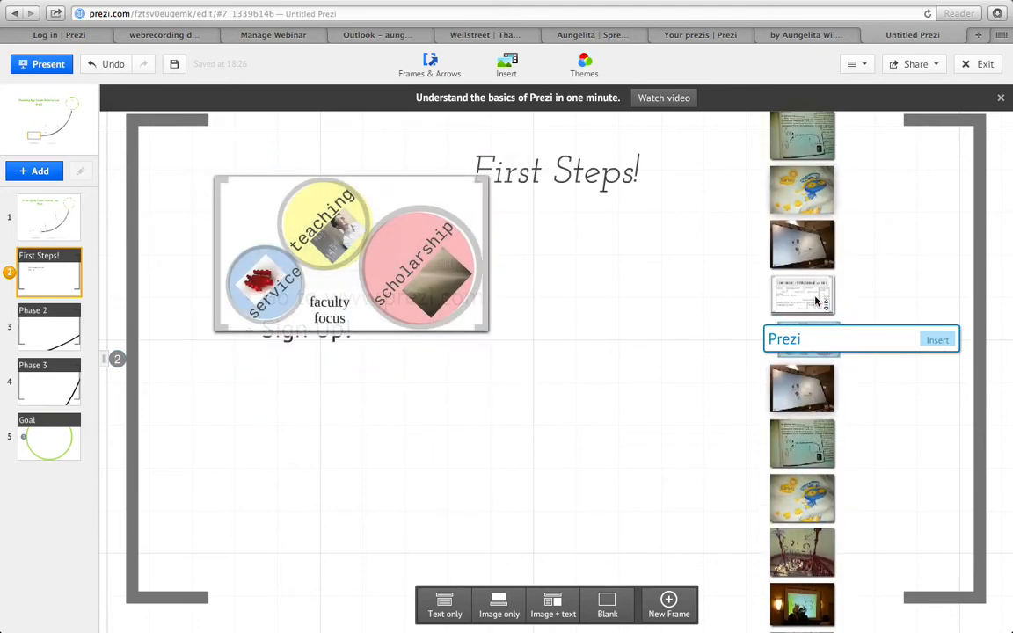
pyautogui.click(814, 563)
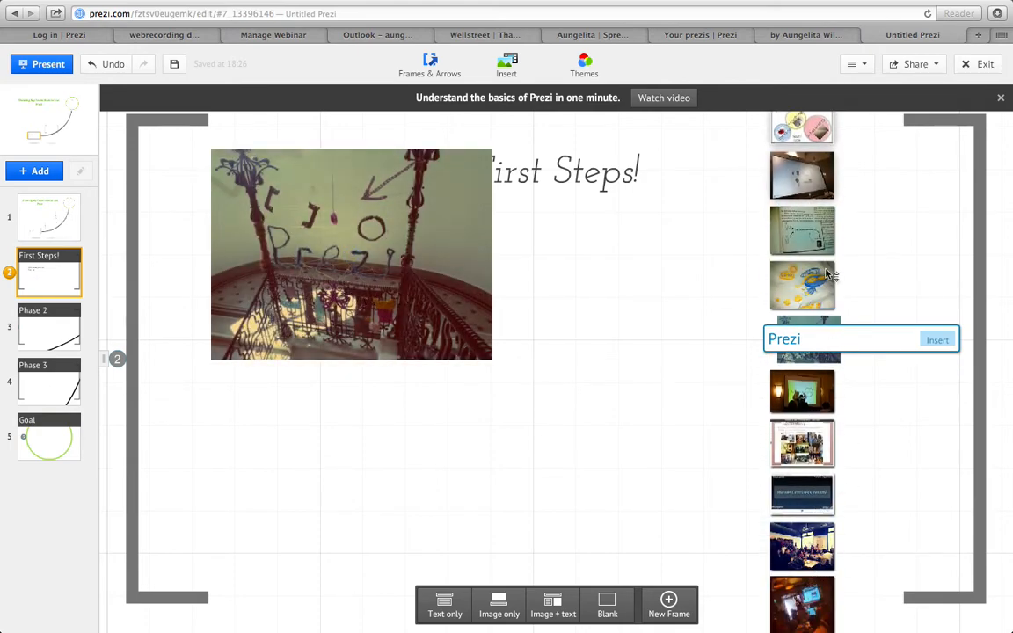
pyautogui.click(820, 243)
pyautogui.click(802, 190)
pyautogui.click(802, 185)
pyautogui.click(802, 145)
# - Insert the blue Prezi logo with the name underneath and place it to the right of the bulleted text
pyautogui.click(802, 286)
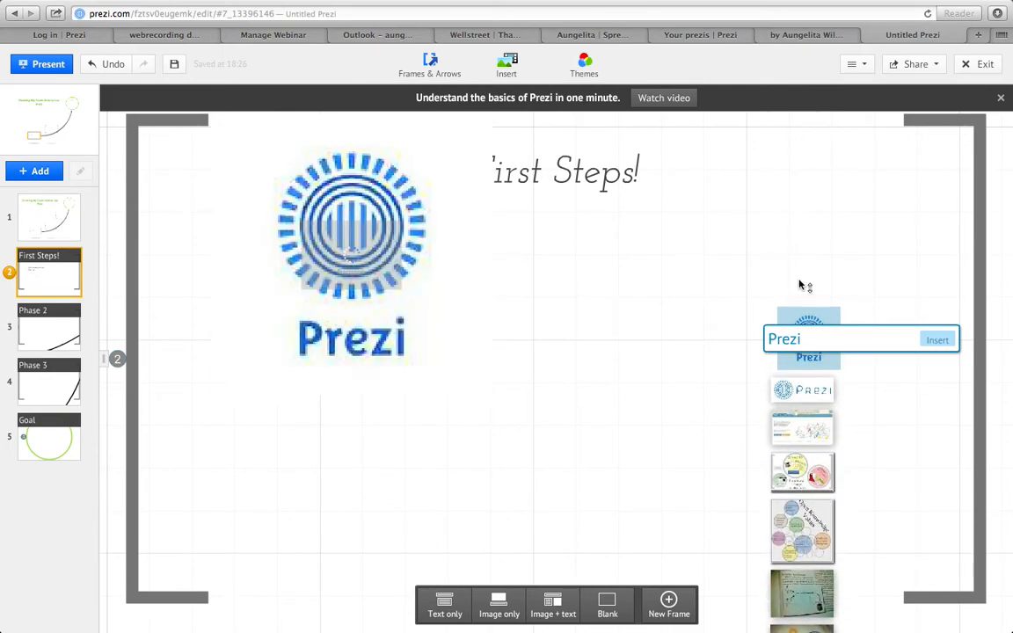
pyautogui.click(947, 339)
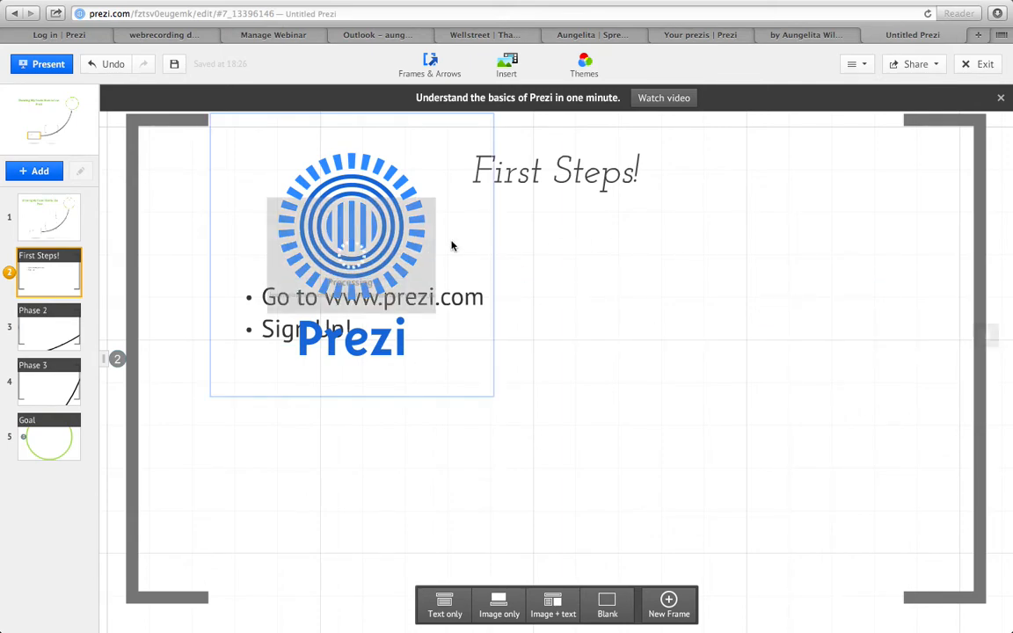
pyautogui.moveTo(374, 202); pyautogui.dragTo(708, 295)
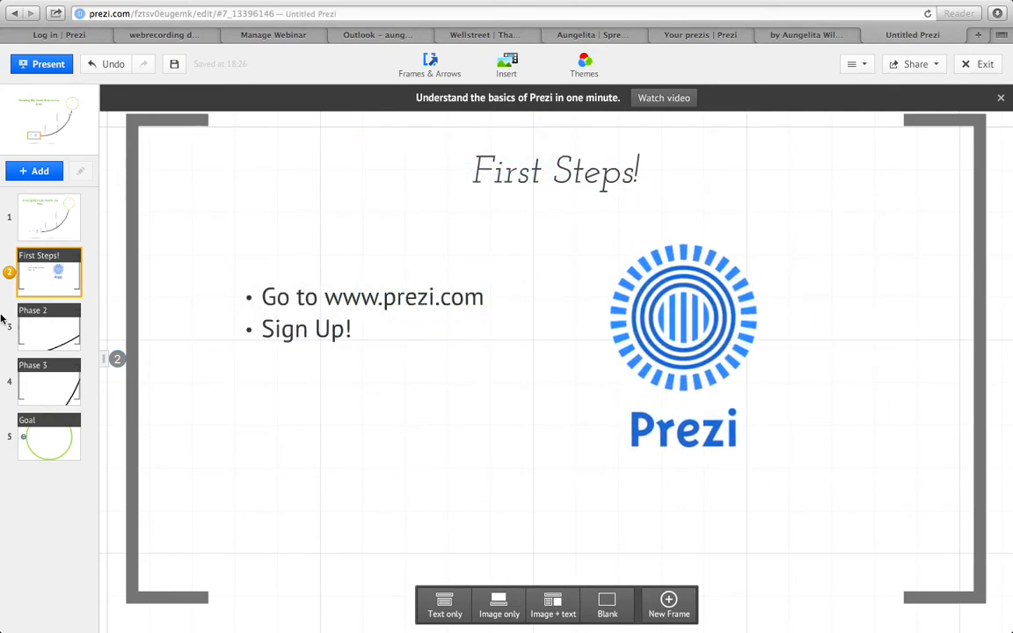
# - Replace the heading of the Phase 2 frame with "Second Steps"
pyautogui.click(59, 332)
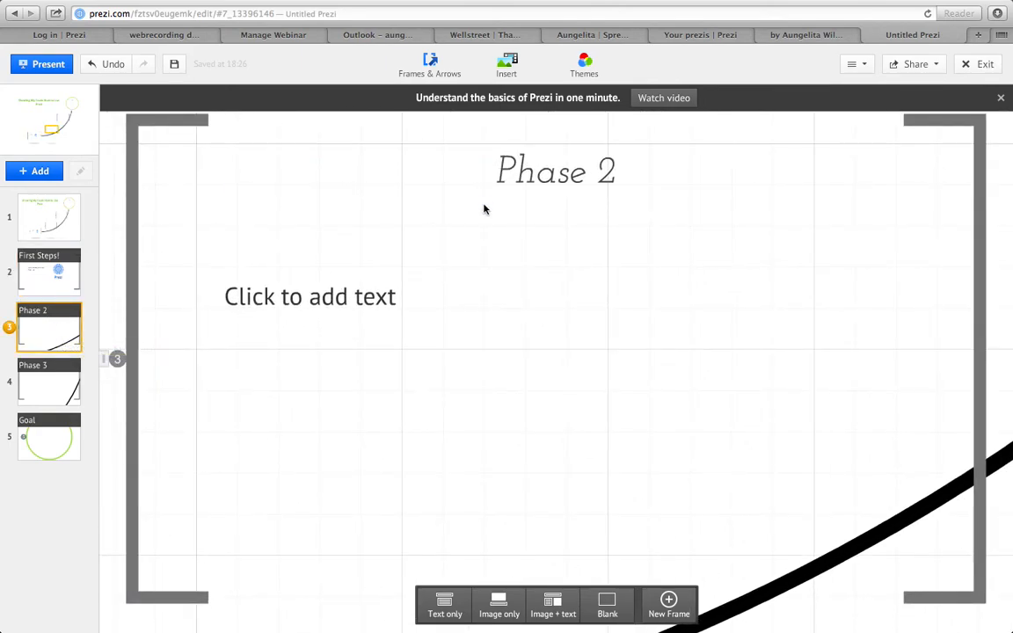
pyautogui.click(516, 176)
pyautogui.moveTo(616, 172); pyautogui.dragTo(483, 171)
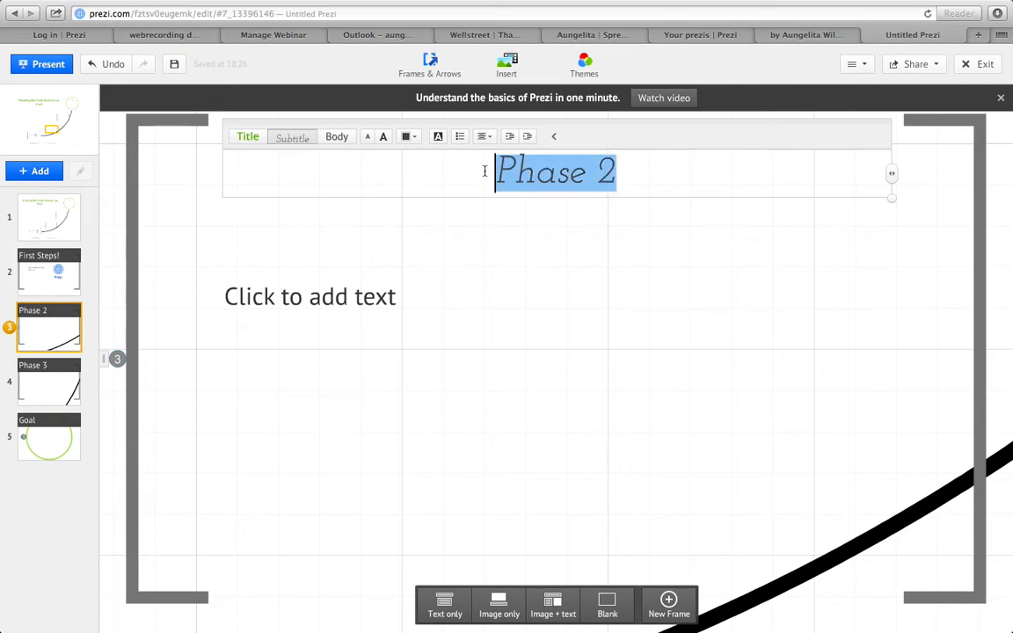
pyautogui.write('Second ')
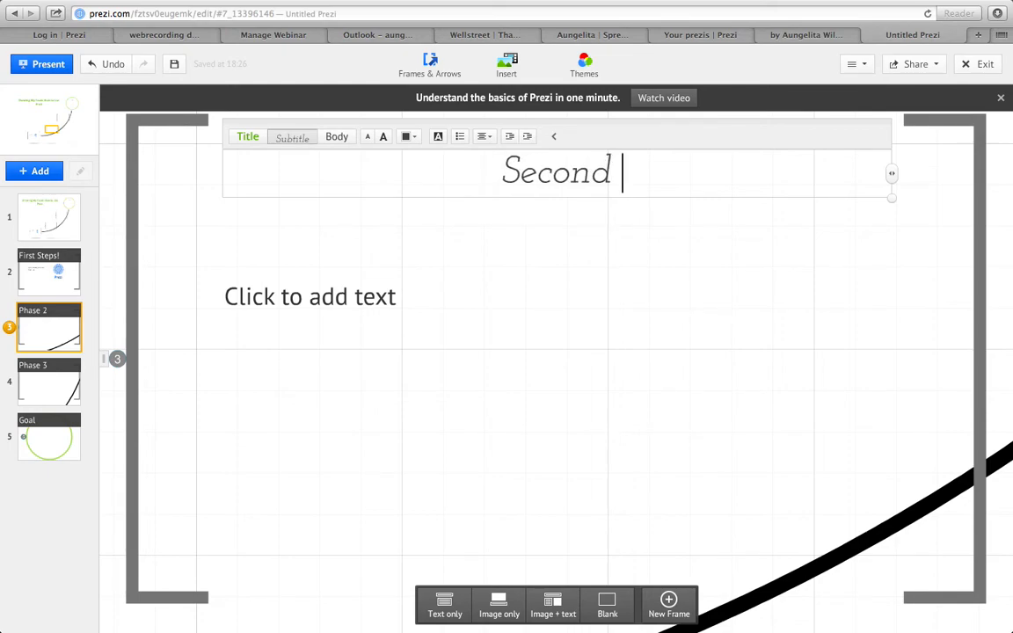
pyautogui.write('Steps')
# - Fill the Second Steps frame's body text with two lines, "Log - In" and "Create a New Prezi"
pyautogui.click(309, 295)
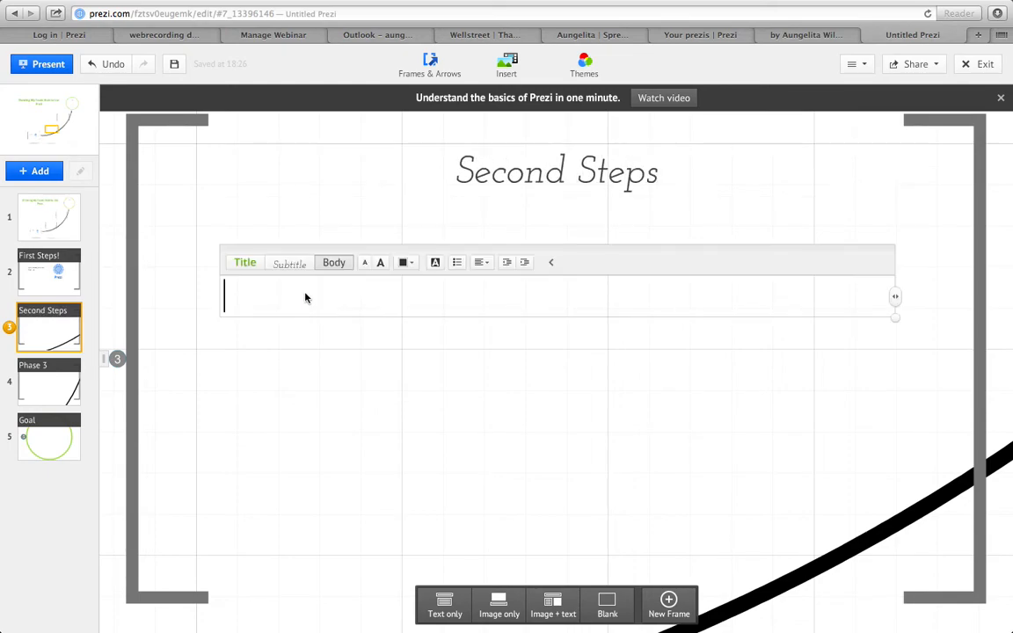
pyautogui.write('Log ')
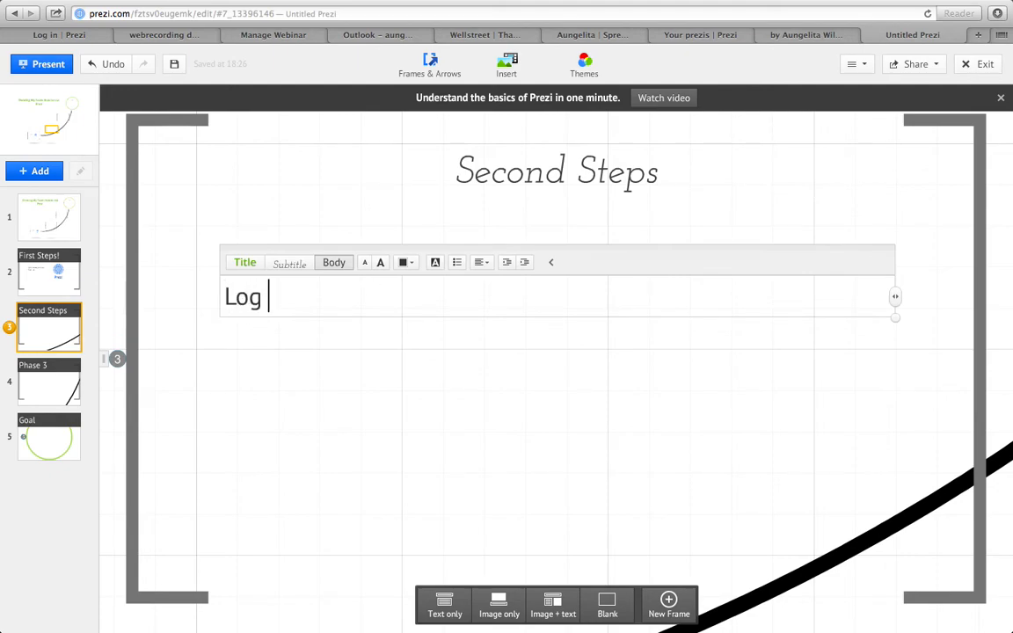
pyautogui.write('- In')
pyautogui.press('Return')
pyautogui.write('C')
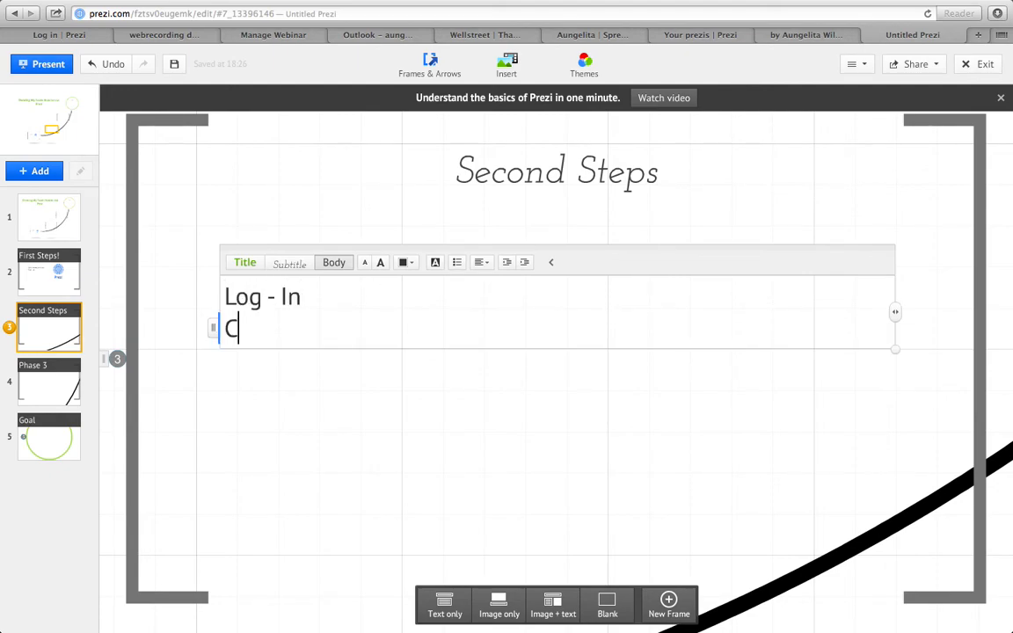
pyautogui.write('reate a New ')
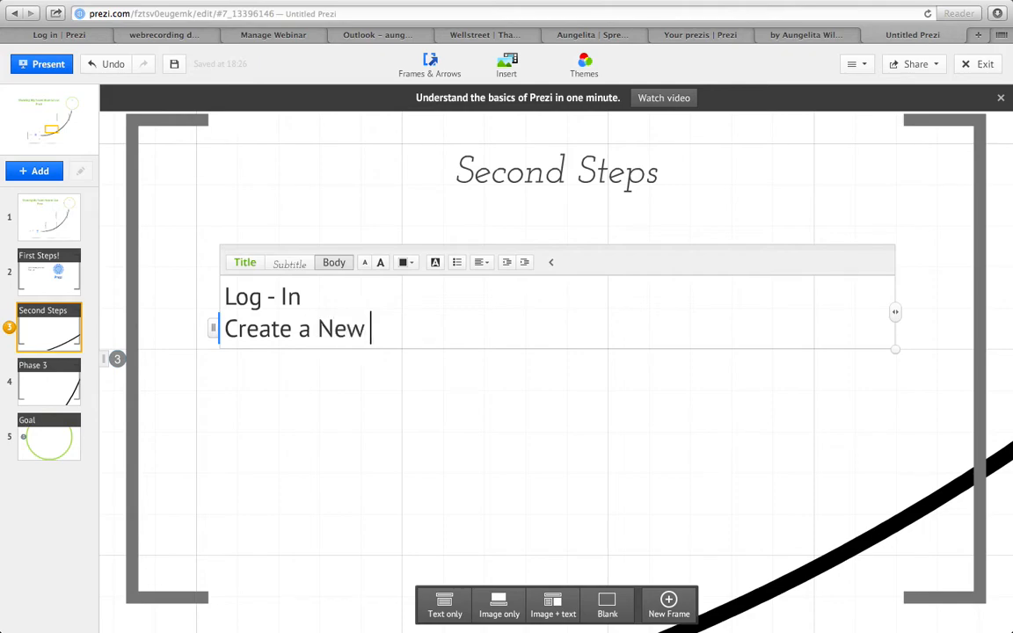
pyautogui.write('Prezi')
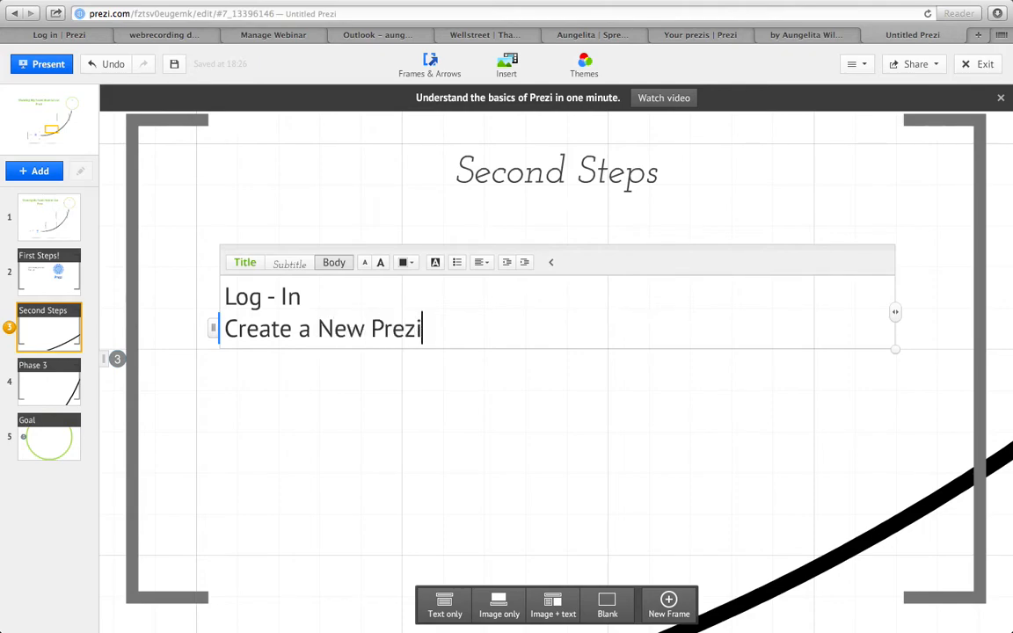